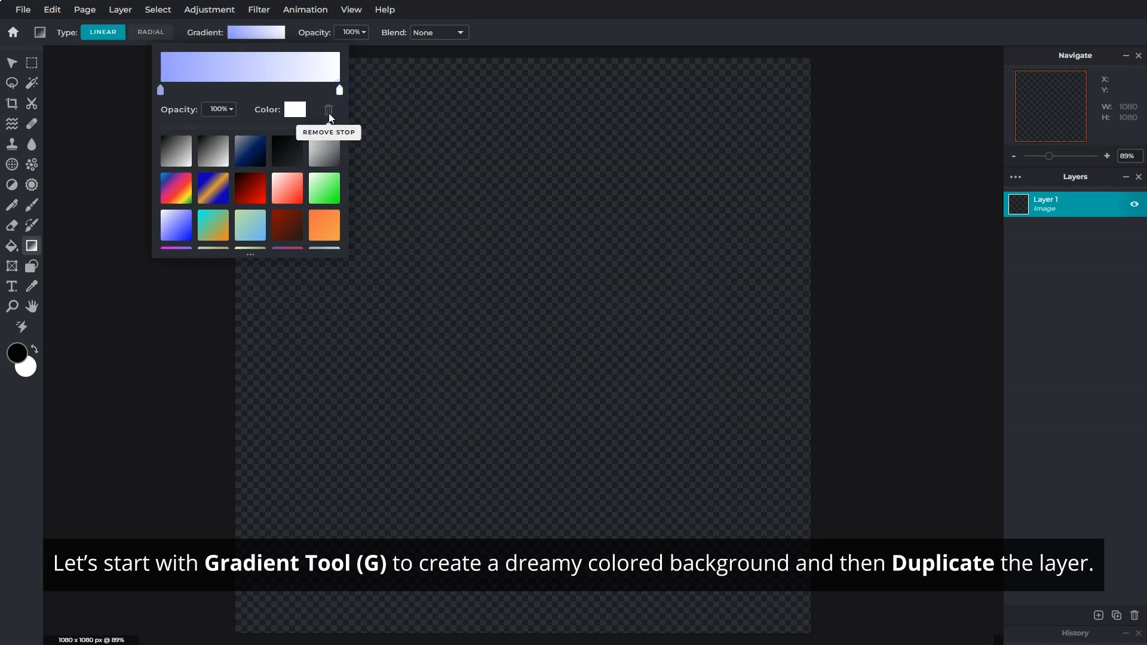
Step: Set the end stop of the linear gradient to pale pink #FFD2FF
{"action": "left_click", "coordinate": [302, 113]}
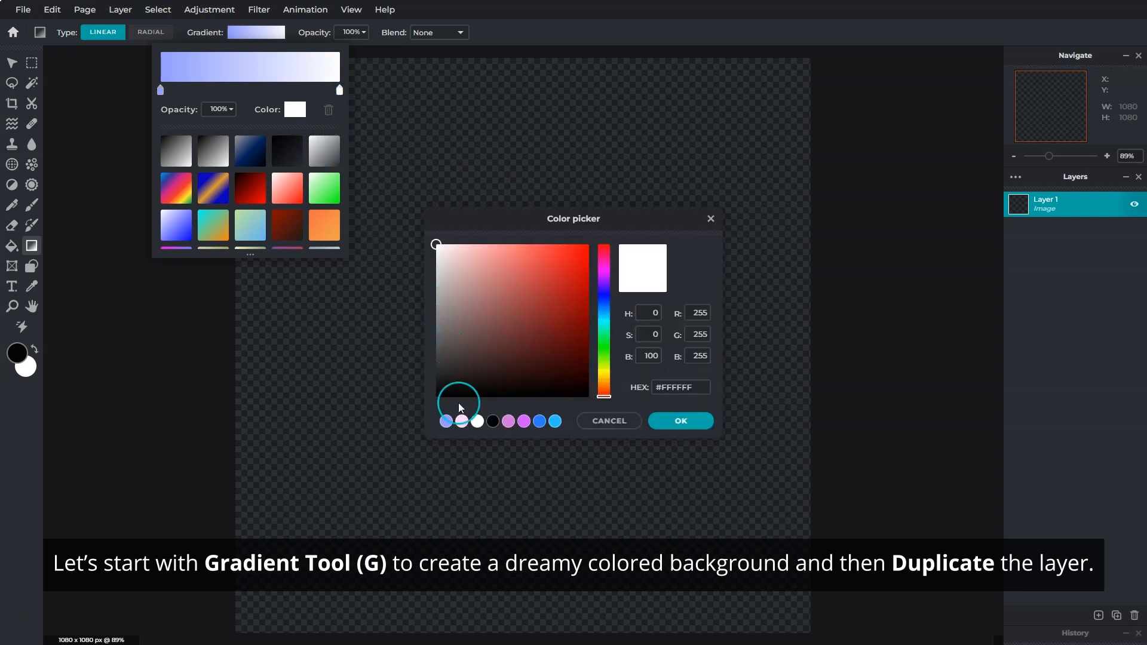
{"action": "left_click", "coordinate": [464, 421]}
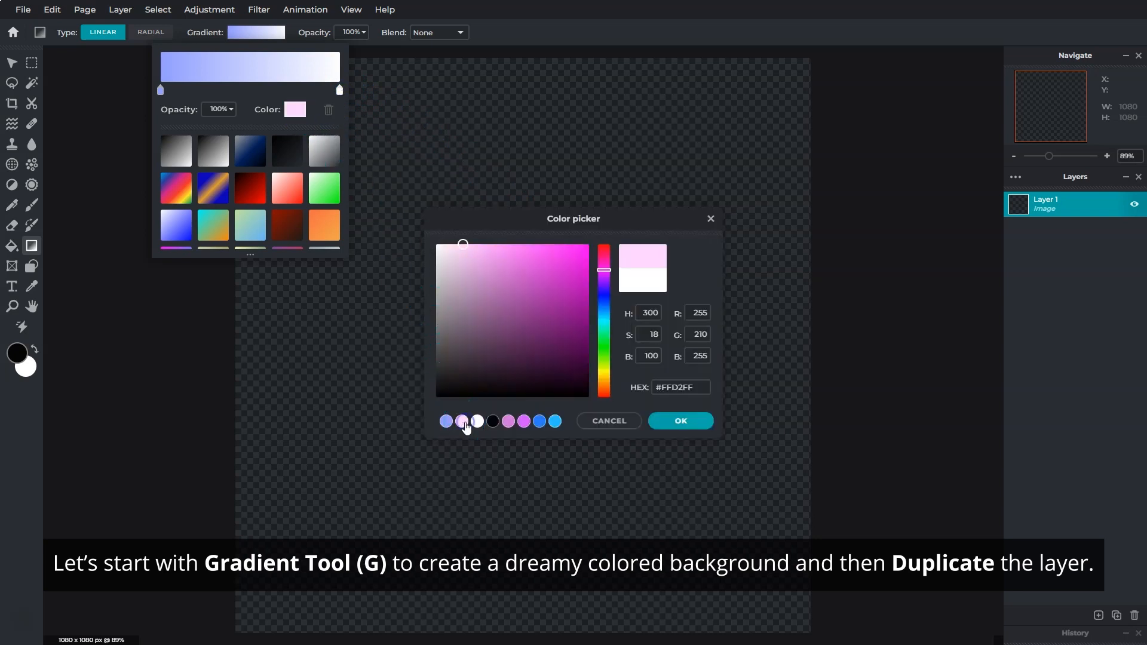
{"action": "left_click", "coordinate": [655, 420]}
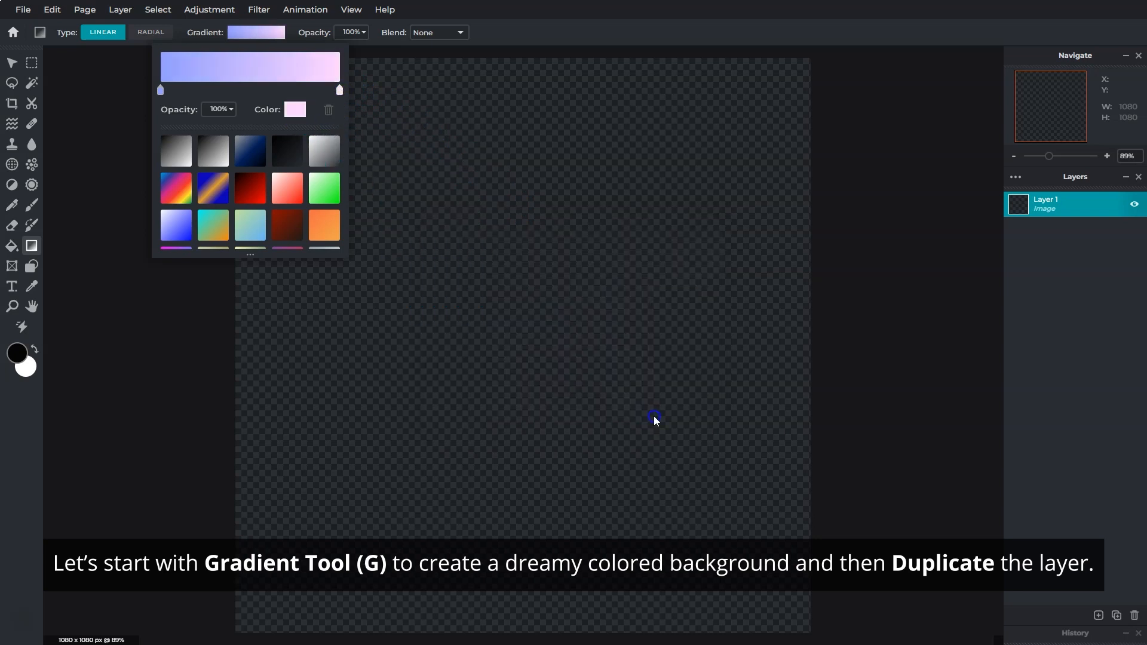
Step: Fill Layer 1 with the blue-to-pink gradient running horizontally across the whole canvas, and duplicate the layer
{"action": "left_click", "coordinate": [502, 42]}
{"action": "left_click_drag", "start_coordinate": [189, 344], "coordinate": [844, 347]}
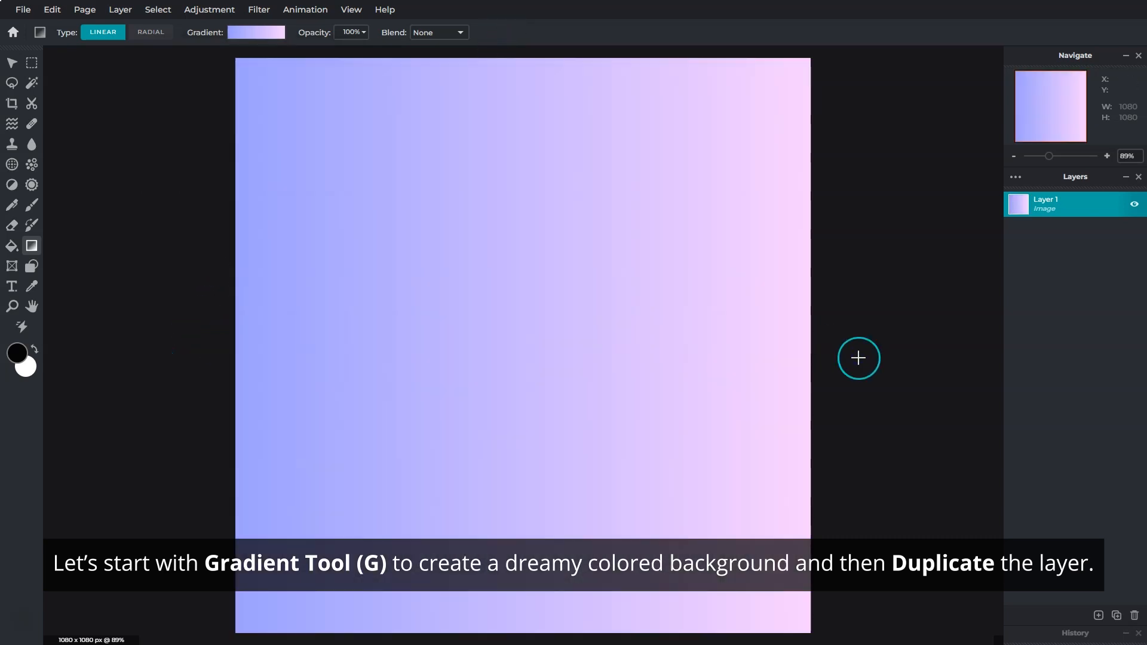
{"action": "left_click", "coordinate": [1117, 617]}
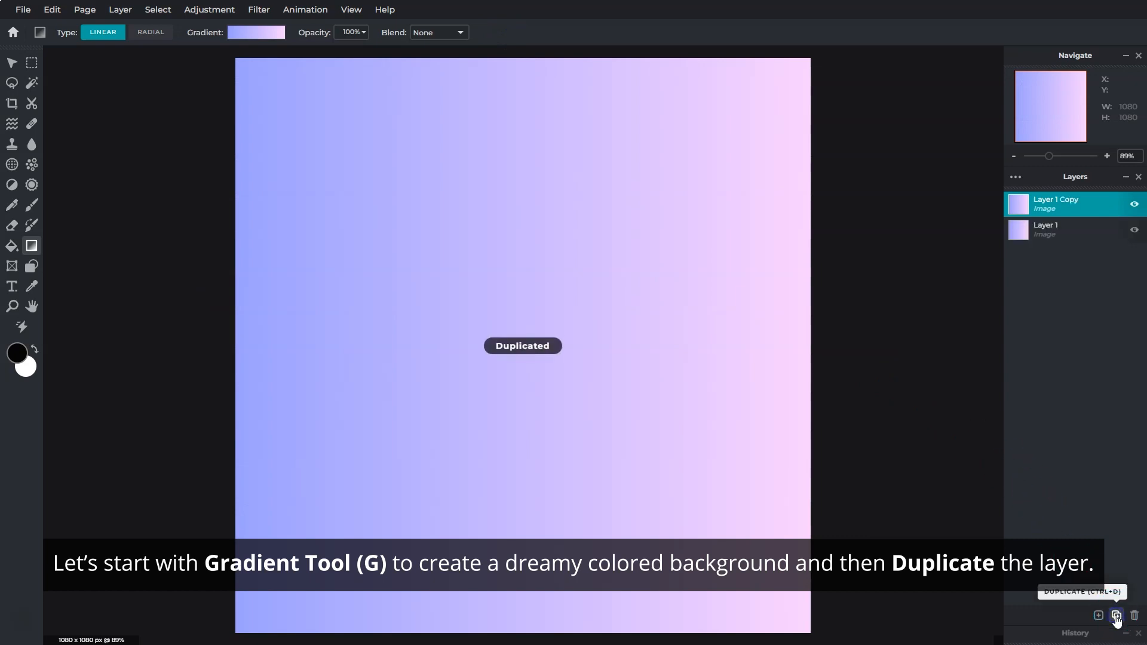
Step: Draw a black circle shape about three quarters of the canvas width and centre it on the canvas
{"action": "left_click", "coordinate": [33, 267]}
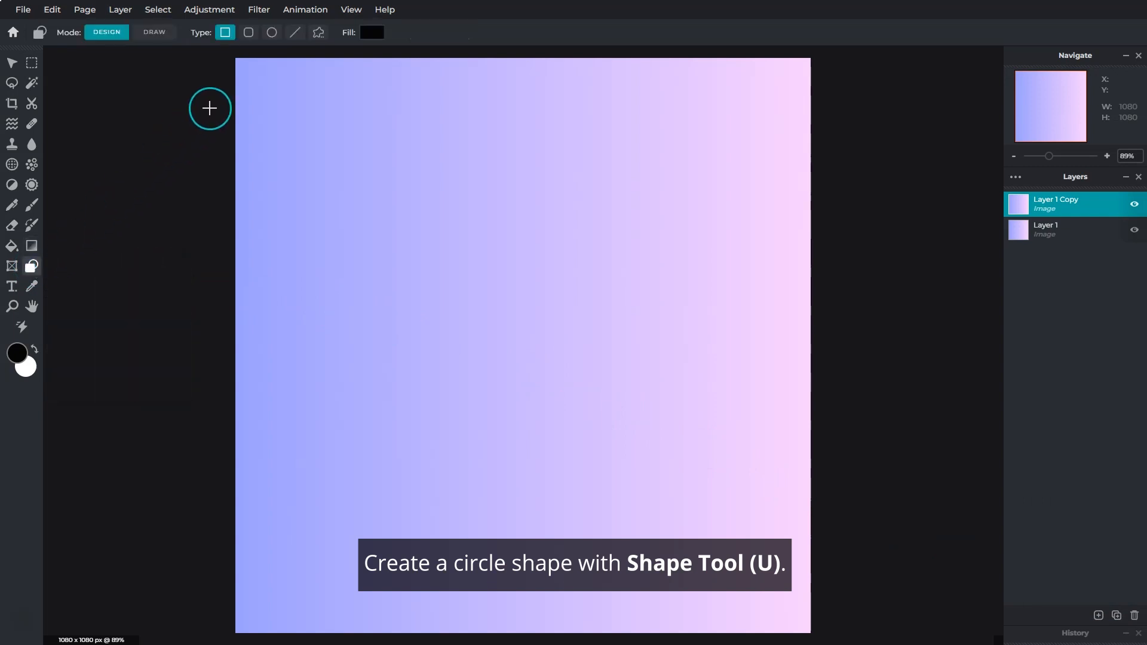
{"action": "left_click", "coordinate": [269, 35]}
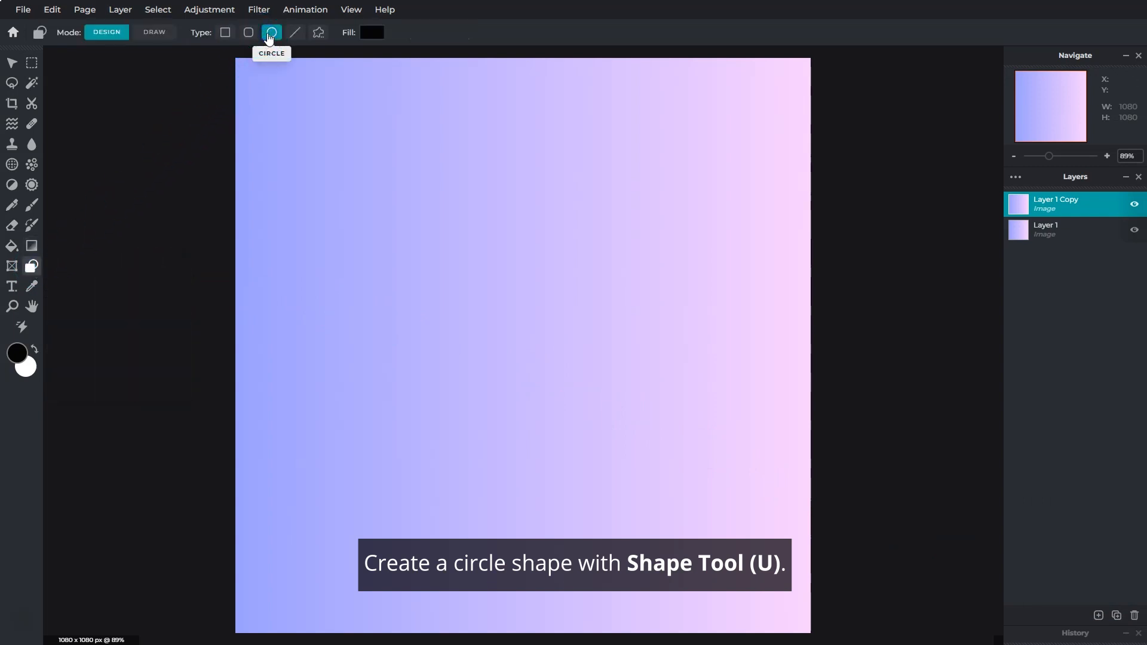
{"action": "left_click_drag", "start_coordinate": [314, 166], "coordinate": [722, 627]}
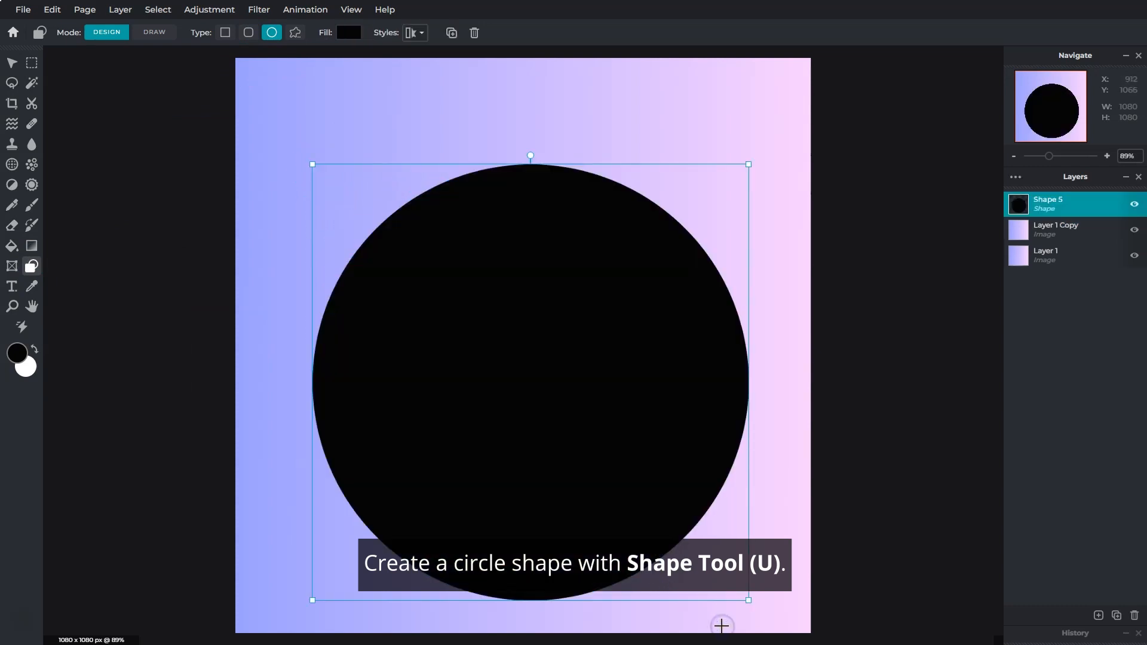
{"action": "left_click_drag", "start_coordinate": [582, 424], "coordinate": [572, 386]}
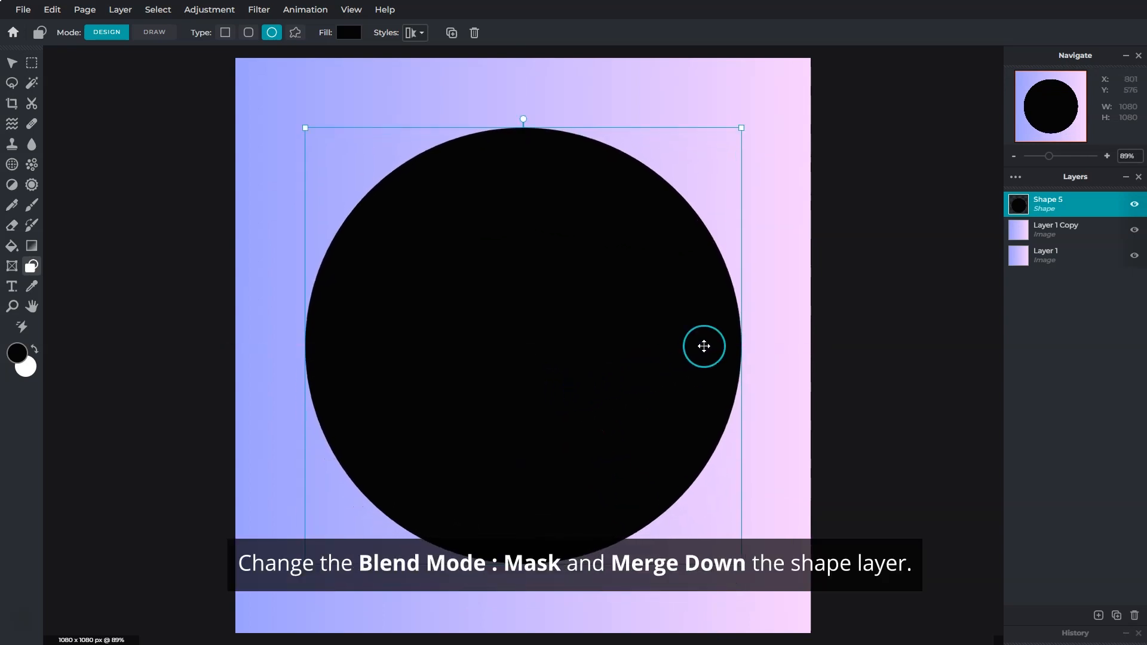
Step: Set the circle layer's blend mode to Mask and merge it down into the duplicated gradient layer
{"action": "left_click", "coordinate": [1014, 178]}
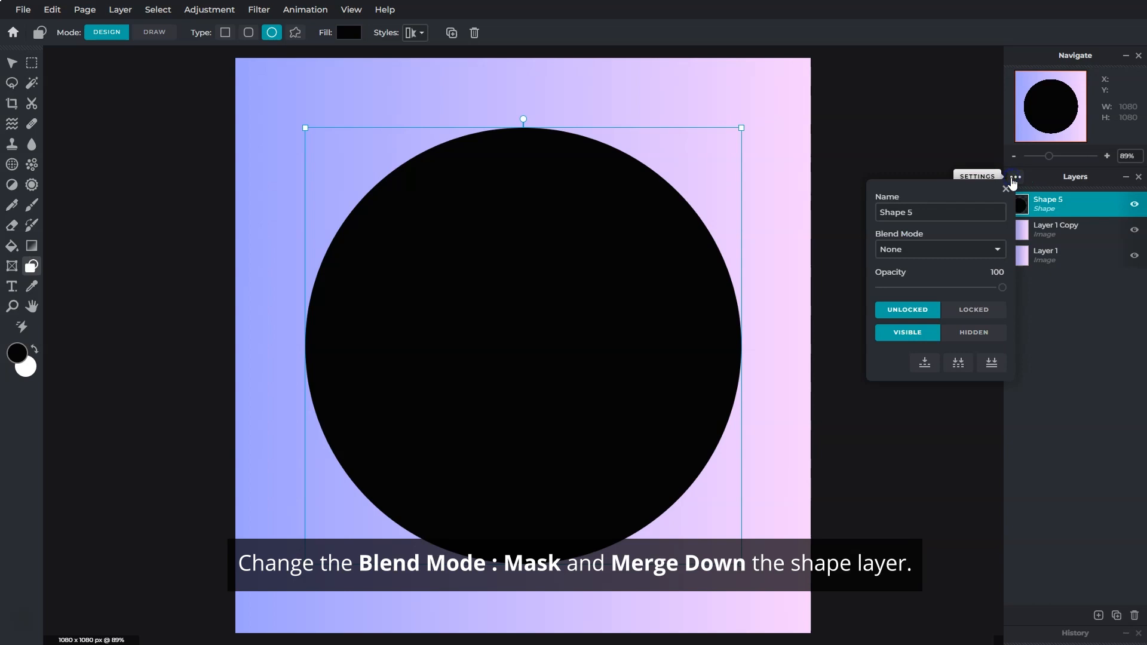
{"action": "left_click", "coordinate": [984, 249]}
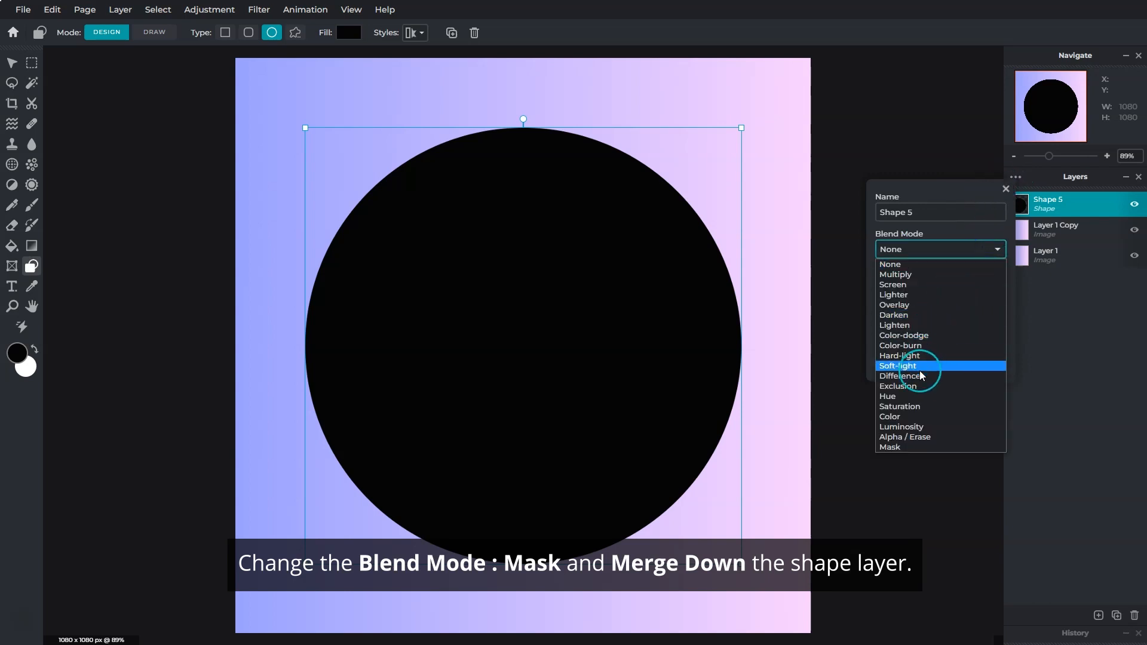
{"action": "left_click", "coordinate": [909, 447]}
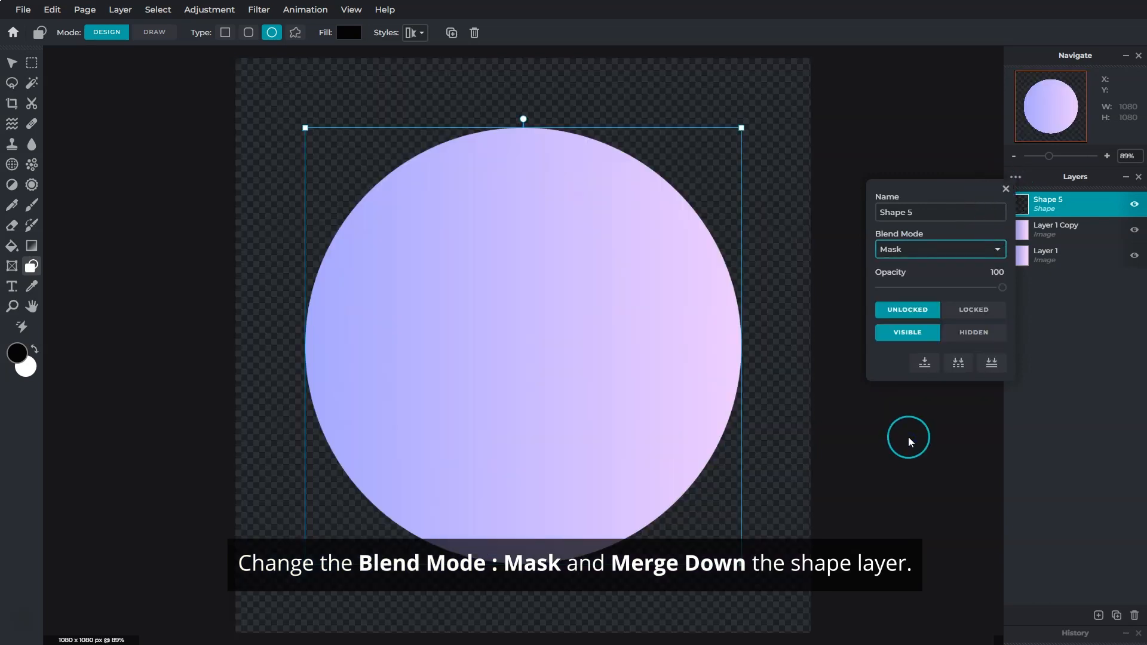
{"action": "left_click", "coordinate": [925, 363]}
Step: Rotate the masked circle layer about 180 degrees so its gradient runs opposite to the background
{"action": "left_click", "coordinate": [12, 63]}
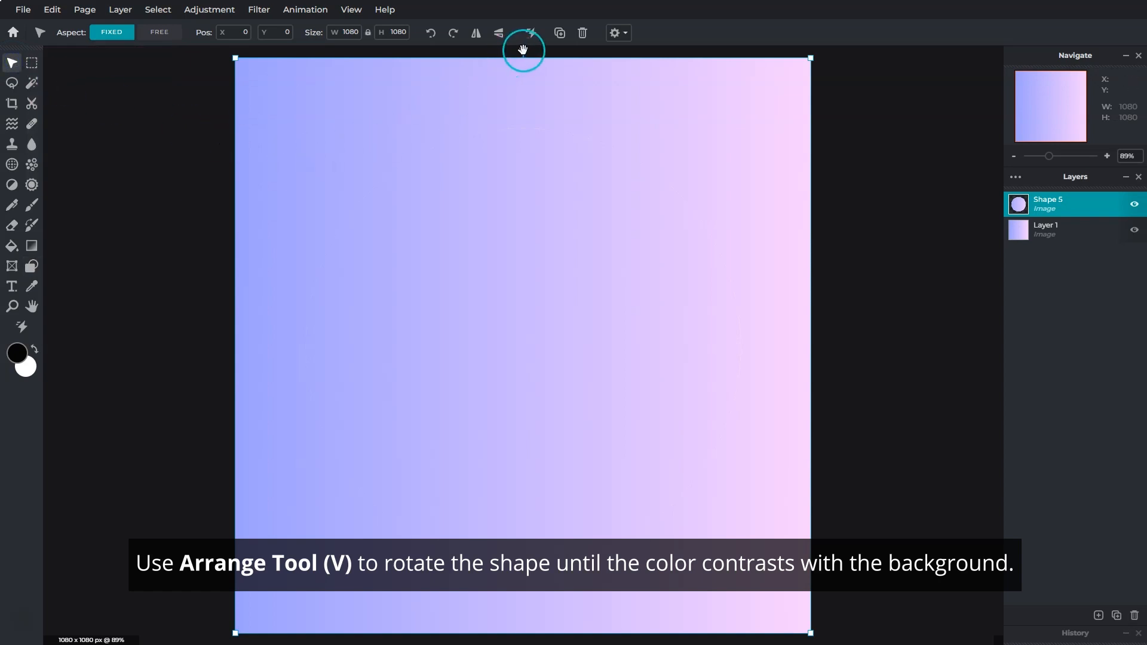
{"action": "left_click_drag", "start_coordinate": [525, 50], "coordinate": [522, 599]}
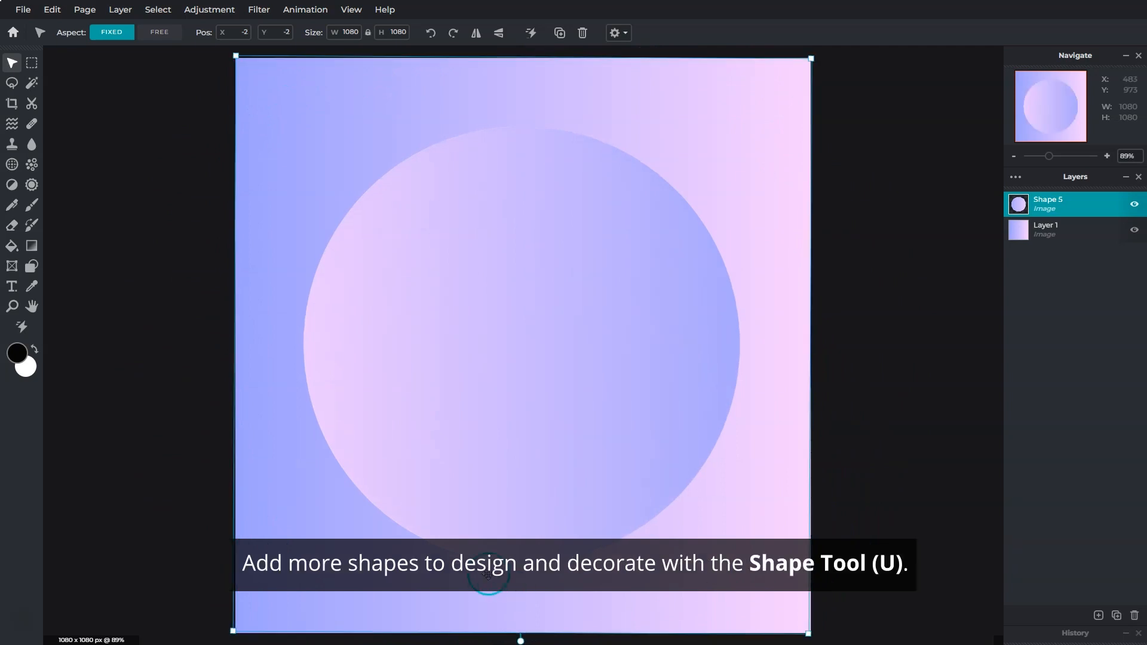
Step: Draw a white diagonal line of size 2 across the circle, from its upper right to its lower left
{"action": "left_click", "coordinate": [32, 267]}
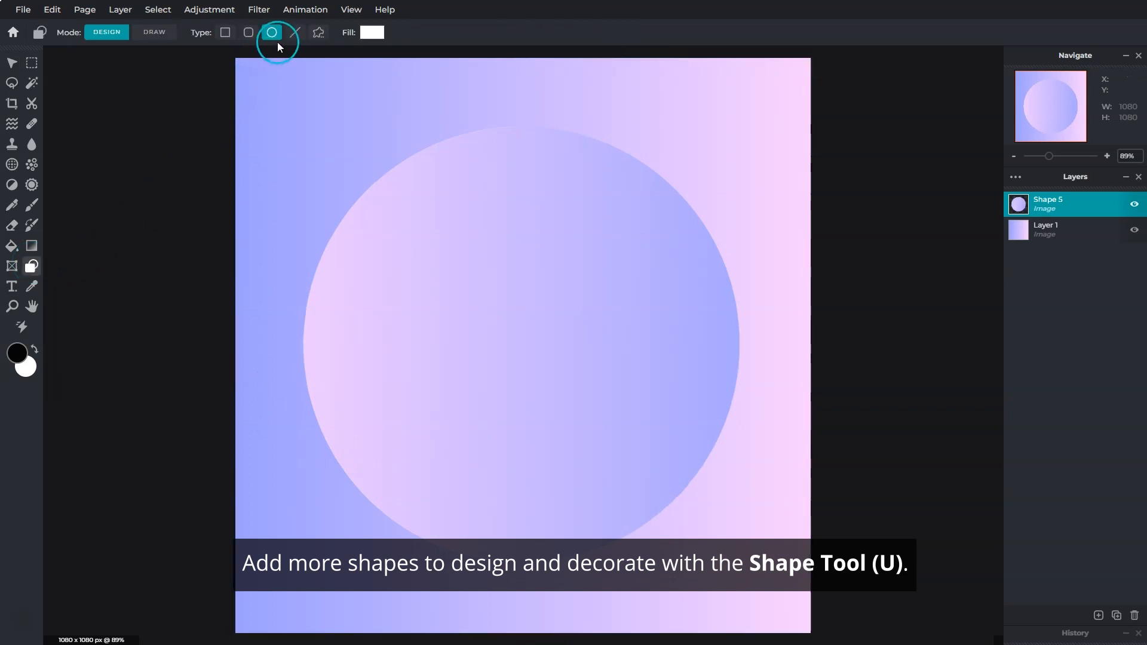
{"action": "left_click", "coordinate": [294, 33]}
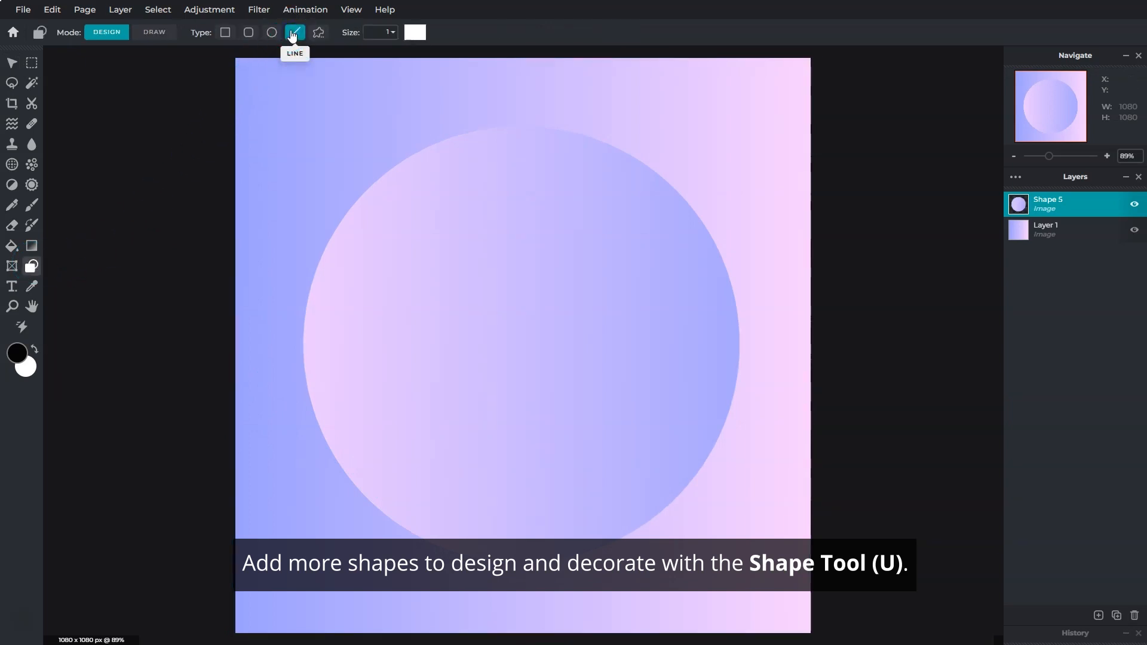
{"action": "left_click", "coordinate": [392, 34]}
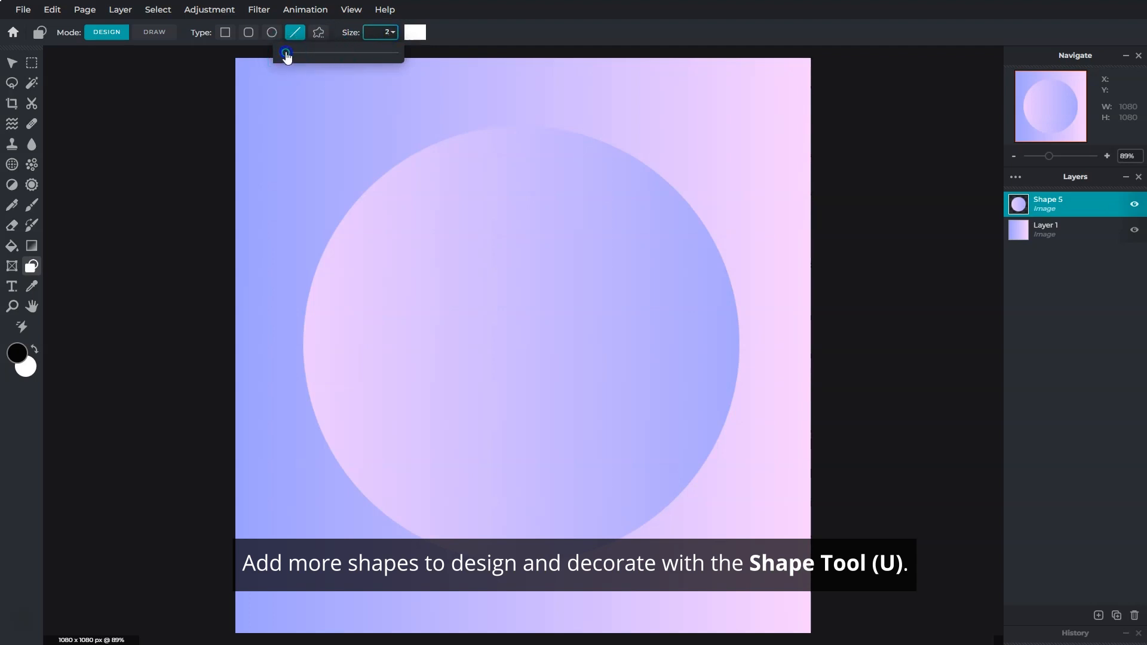
{"action": "left_click", "coordinate": [471, 34]}
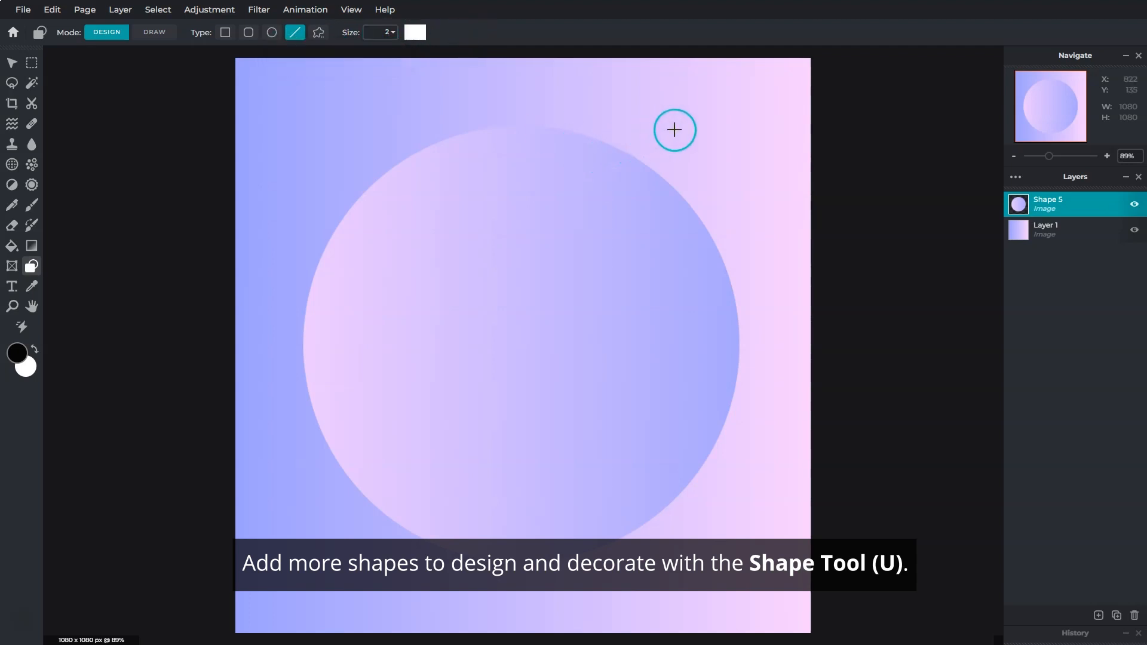
{"action": "left_click_drag", "start_coordinate": [674, 133], "coordinate": [348, 544]}
{"action": "left_click", "coordinate": [383, 82]}
Step: Draw a white circle shape slightly larger than the gradient circle and centre it over that circle
{"action": "left_click", "coordinate": [273, 34]}
{"action": "left_click_drag", "start_coordinate": [322, 138], "coordinate": [780, 603]}
{"action": "left_click_drag", "start_coordinate": [689, 429], "coordinate": [658, 404]}
Step: Remove the fill of the larger circle and give it a thin white outline
{"action": "left_click", "coordinate": [348, 32]}
{"action": "left_click", "coordinate": [274, 254]}
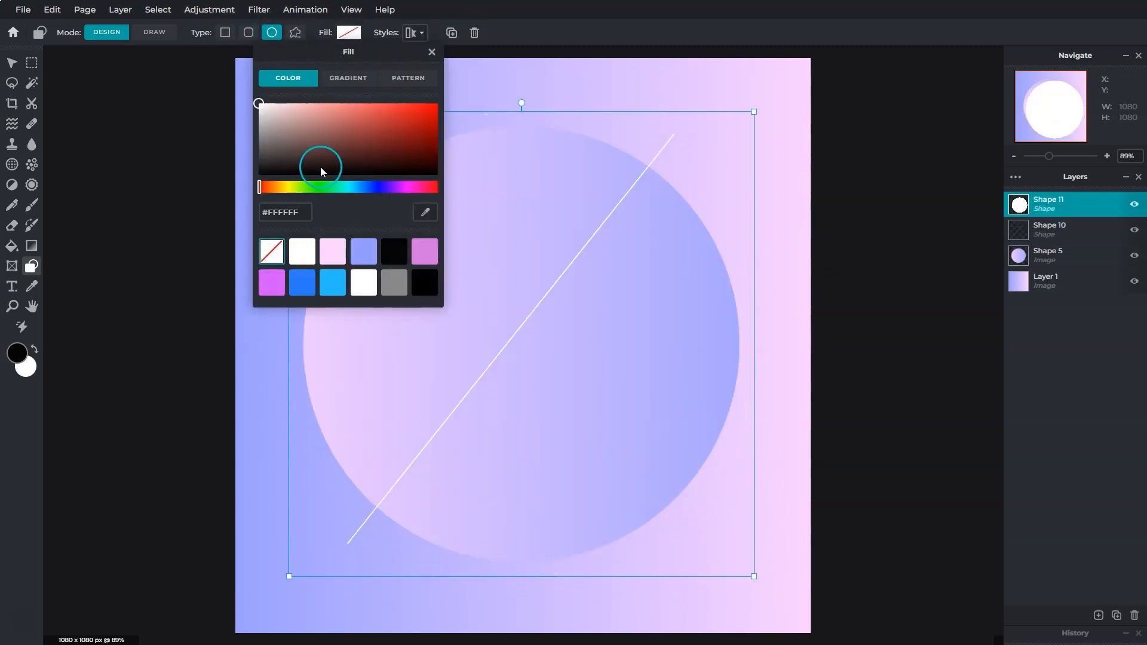
{"action": "left_click", "coordinate": [415, 33]}
{"action": "left_click", "coordinate": [468, 83]}
{"action": "left_click", "coordinate": [357, 150]}
{"action": "left_click", "coordinate": [477, 52]}
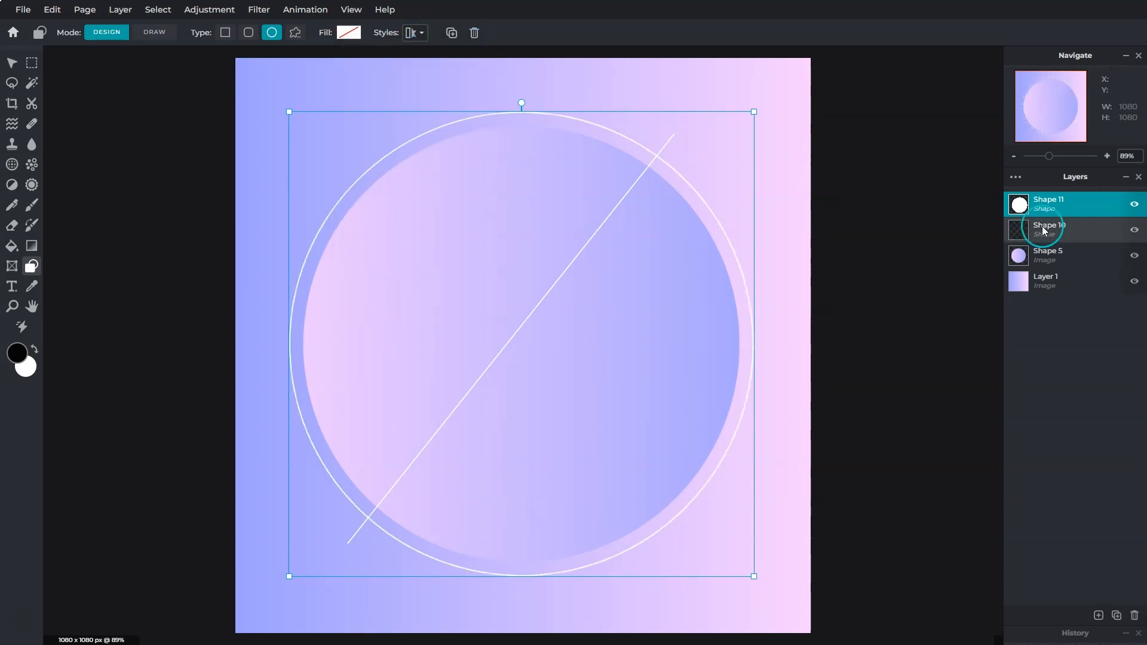
Step: Move the diagonal line and outlined circle layers beneath the gradient circle layer, keeping the ring above the line
{"action": "left_click_drag", "start_coordinate": [1026, 234], "coordinate": [1039, 259]}
{"action": "left_click_drag", "start_coordinate": [1053, 209], "coordinate": [1059, 236]}
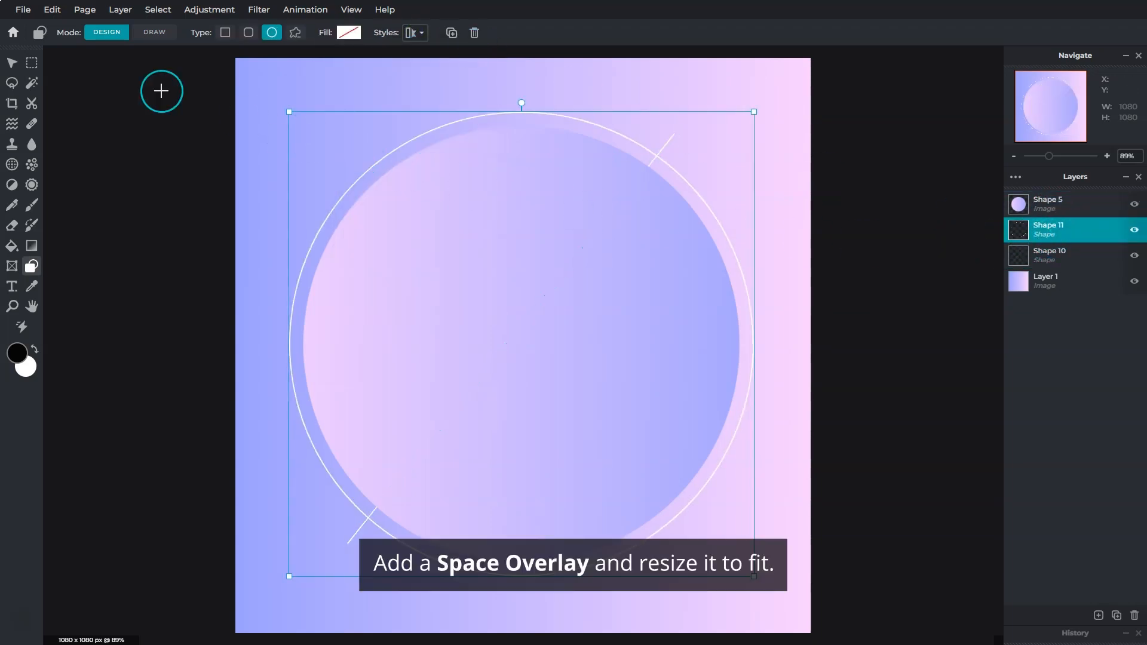
Step: Add a space overlay with scattered stars from the element library at 100 transparency
{"action": "left_click", "coordinate": [24, 10]}
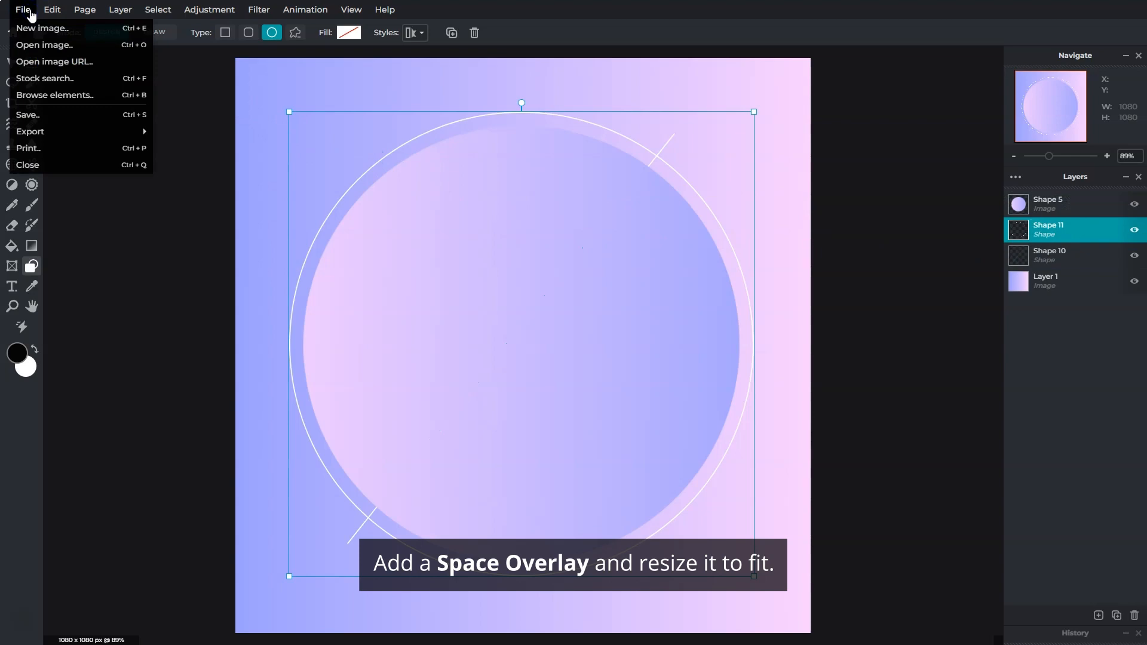
{"action": "left_click", "coordinate": [84, 95]}
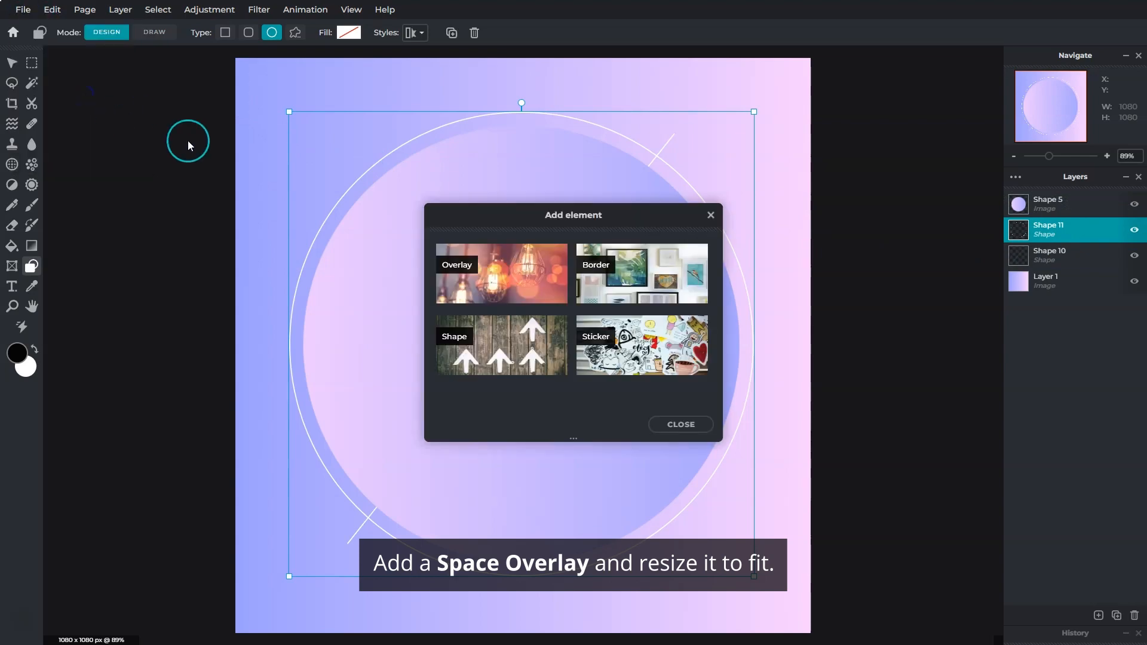
{"action": "left_click", "coordinate": [473, 254]}
{"action": "scroll", "coordinate": [520, 271], "scroll_direction": "down", "scroll_amount": 15}
{"action": "left_click", "coordinate": [553, 321]}
{"action": "scroll", "coordinate": [556, 322], "scroll_direction": "down", "scroll_amount": 6}
{"action": "left_click", "coordinate": [634, 332]}
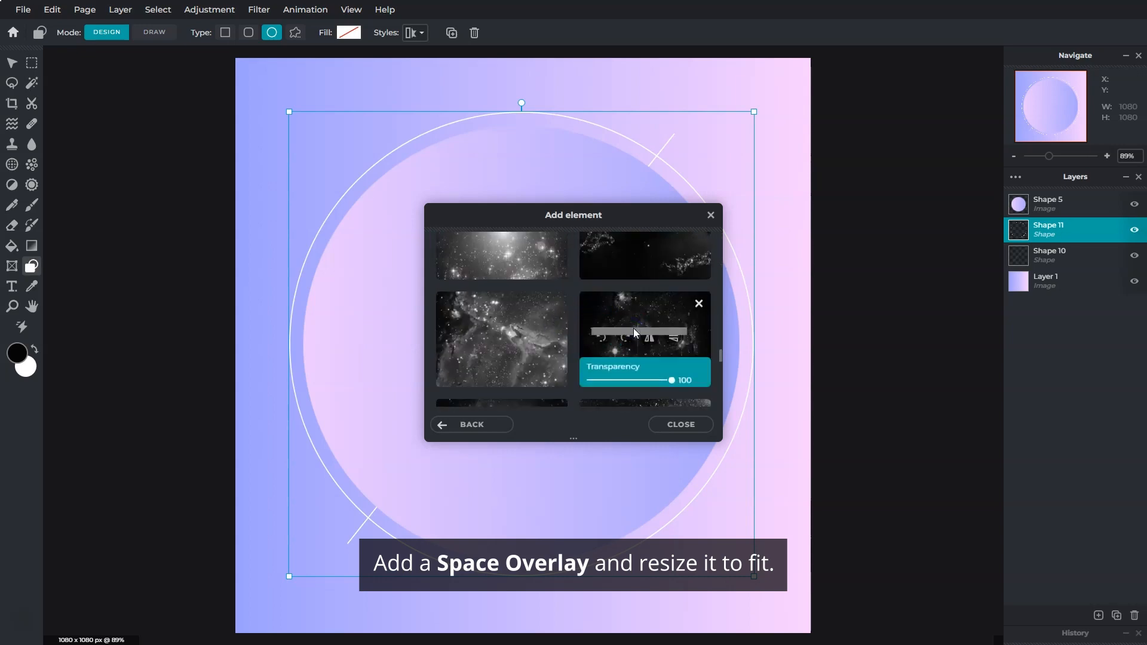
{"action": "left_click", "coordinate": [670, 262]}
{"action": "left_click", "coordinate": [711, 215]}
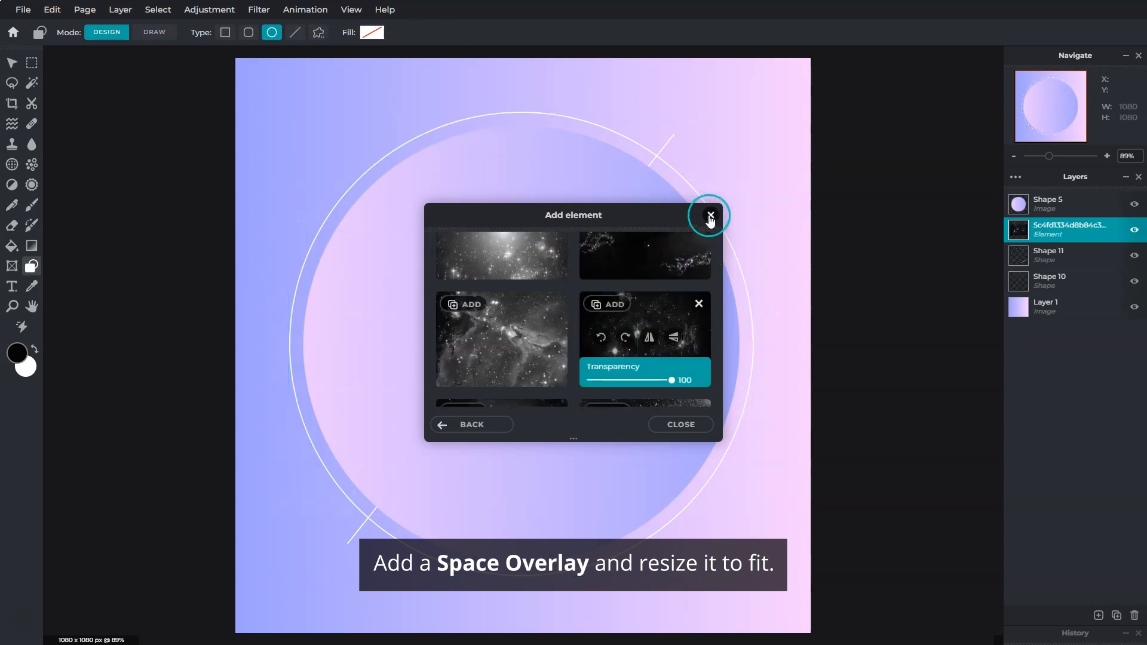
Step: Enlarge the space overlay to about 1637 × 1091 px and position it at X -278, Y 0 to cover the canvas
{"action": "left_click", "coordinate": [440, 197]}
{"action": "left_click", "coordinate": [12, 62]}
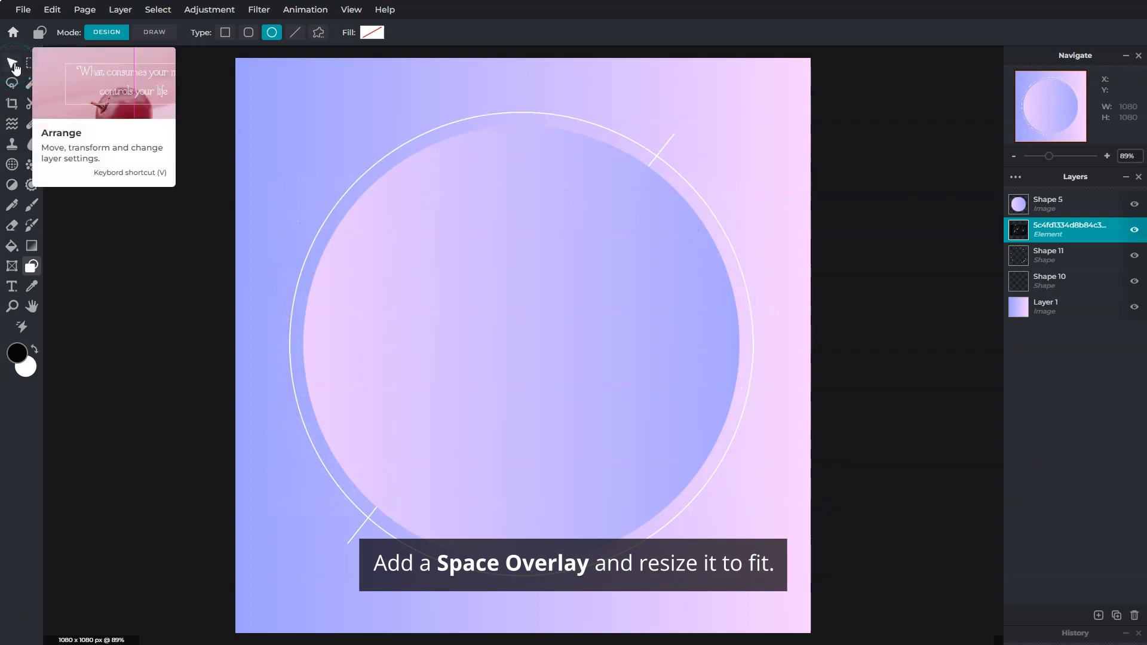
{"action": "left_click_drag", "start_coordinate": [784, 176], "coordinate": [958, 55]}
{"action": "left_click_drag", "start_coordinate": [263, 520], "coordinate": [83, 642]}
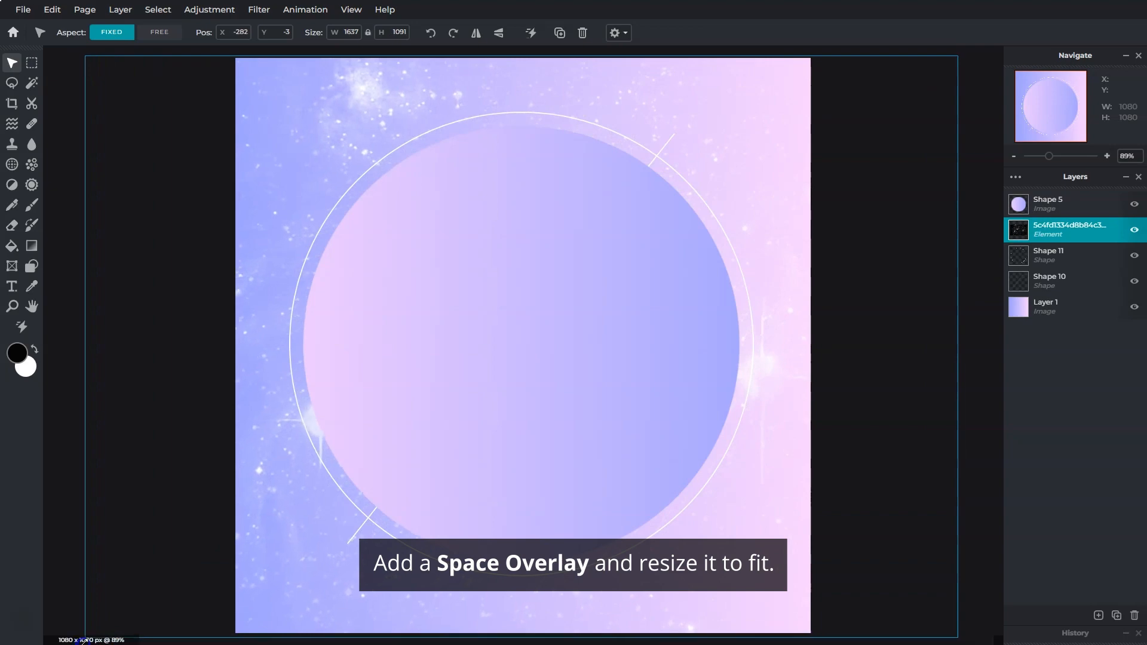
{"action": "left_click_drag", "start_coordinate": [126, 529], "coordinate": [128, 529]}
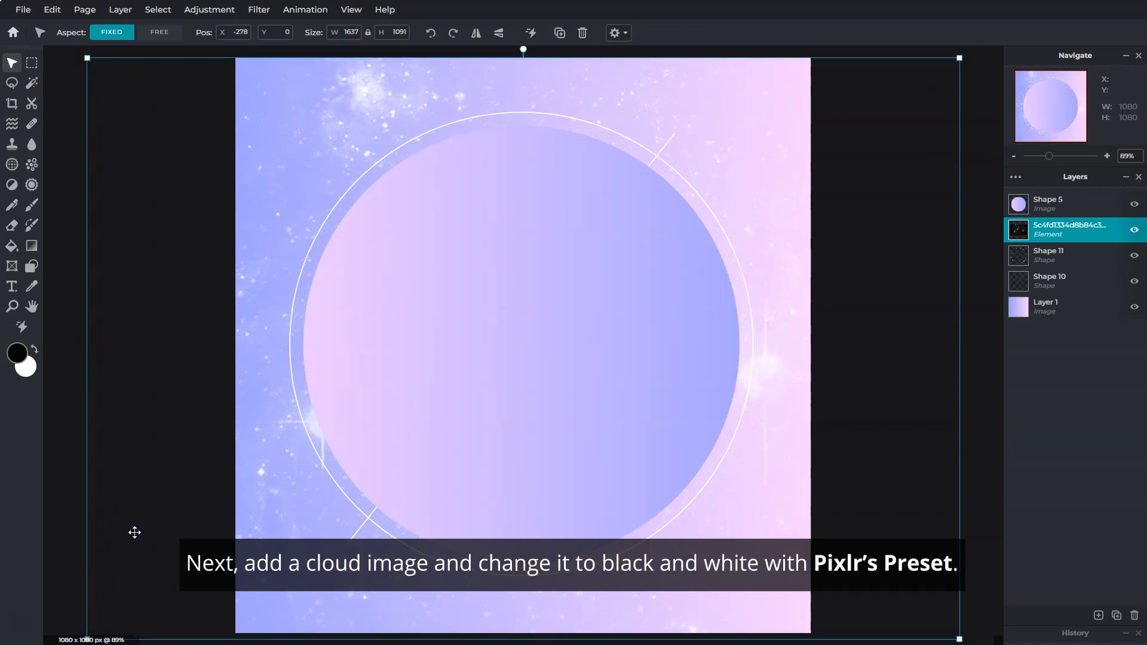
Step: Add the image cloud 1.jpg as a new layer and apply the black-and-white Porter effect from the Too-Old set
{"action": "left_click", "coordinate": [1097, 615]}
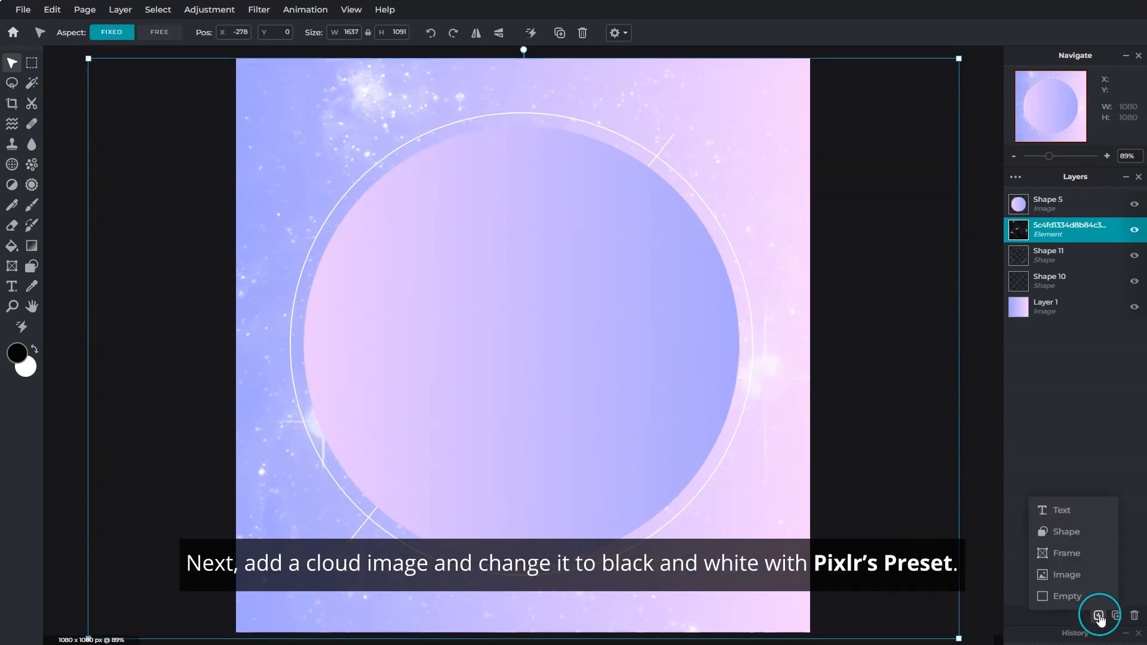
{"action": "left_click", "coordinate": [1086, 589]}
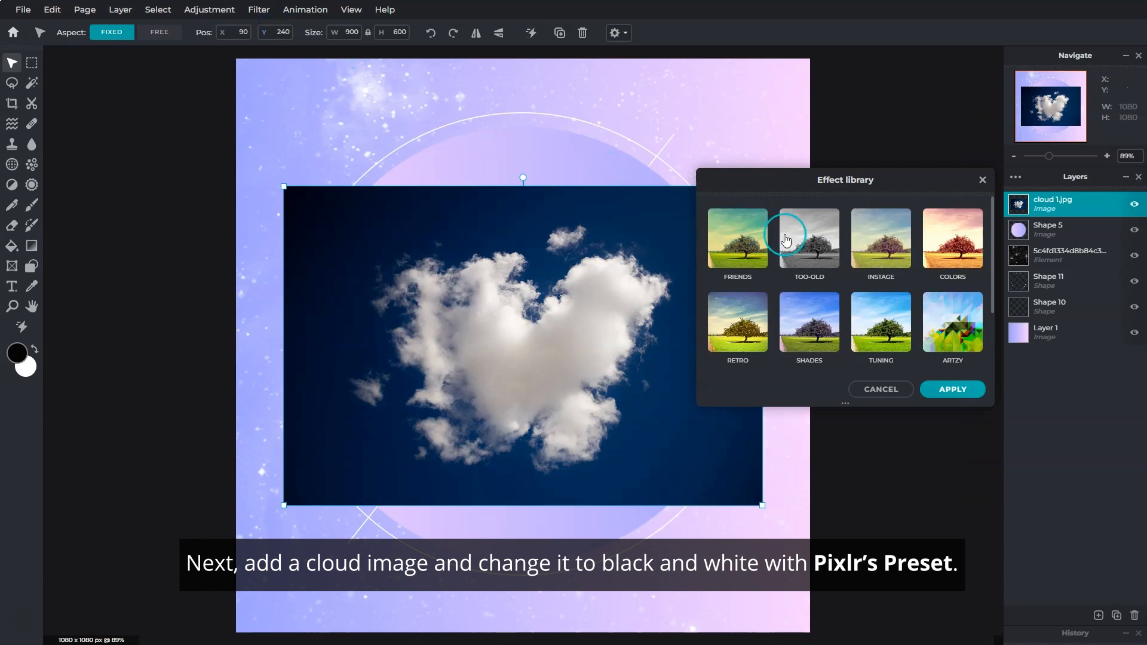
{"action": "left_click", "coordinate": [802, 244]}
{"action": "scroll", "coordinate": [896, 251], "scroll_direction": "up", "scroll_amount": 1}
{"action": "scroll", "coordinate": [912, 251], "scroll_direction": "down", "scroll_amount": 1}
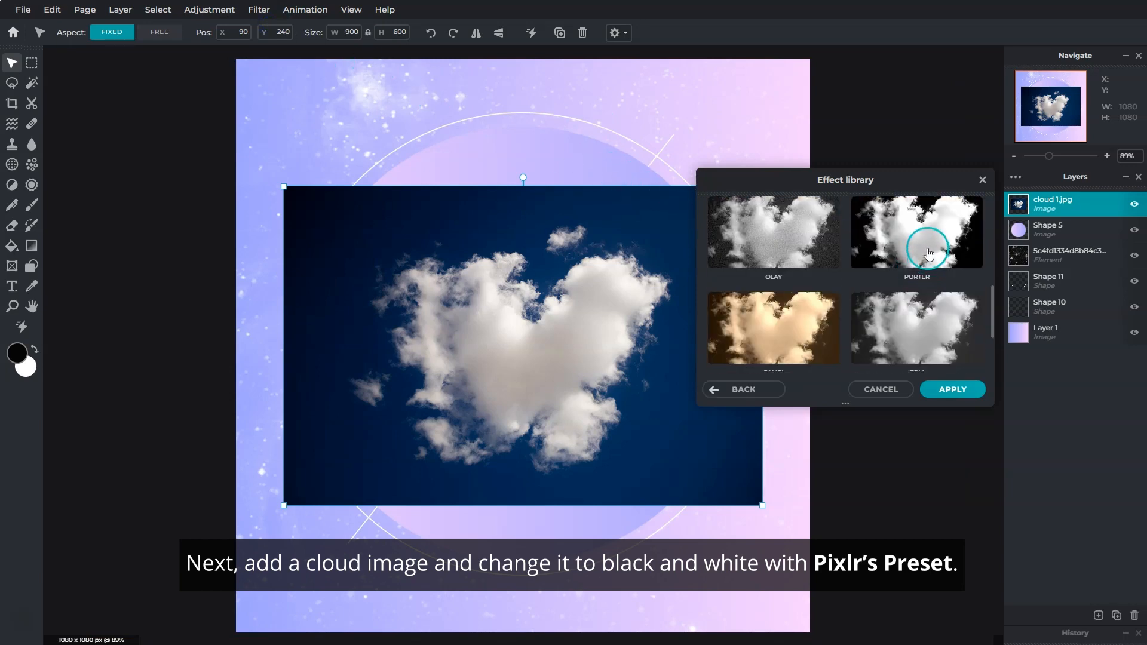
{"action": "left_click", "coordinate": [928, 251]}
{"action": "left_click", "coordinate": [952, 388]}
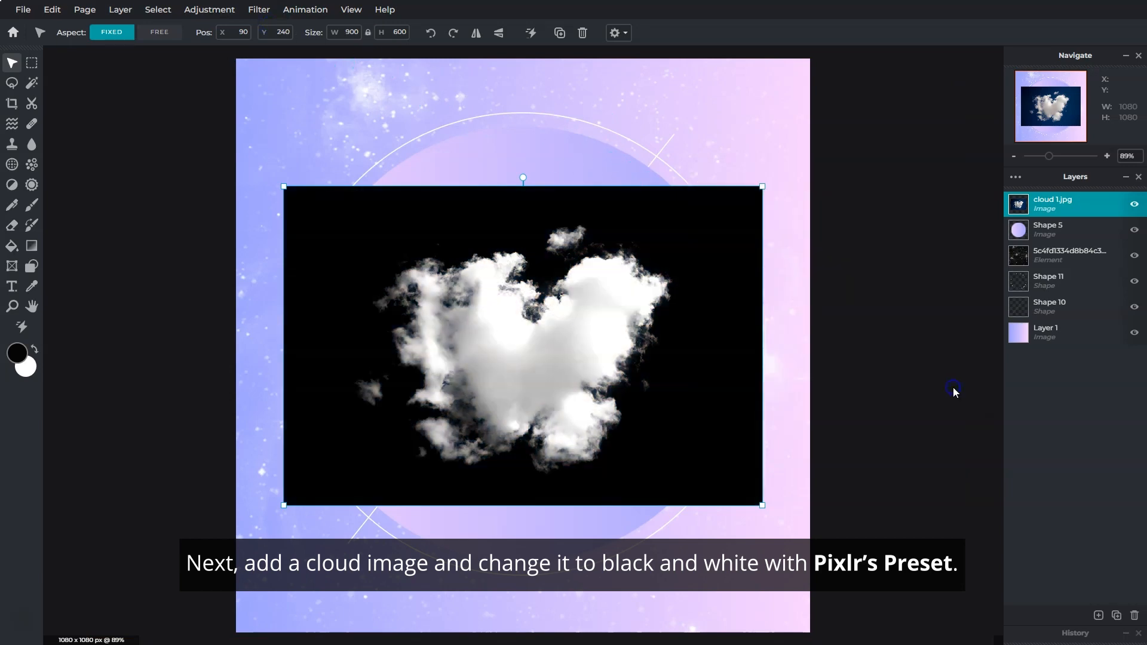
Step: Set the cloud layer's blend mode to Screen
{"action": "left_click", "coordinate": [1015, 178]}
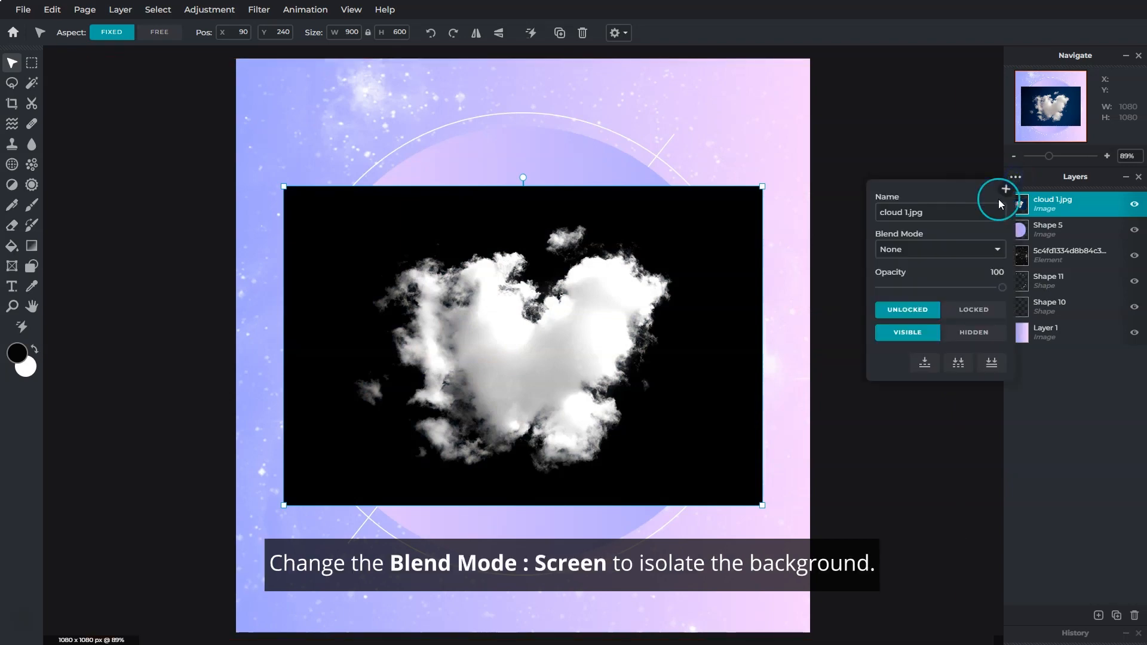
{"action": "left_click", "coordinate": [989, 252]}
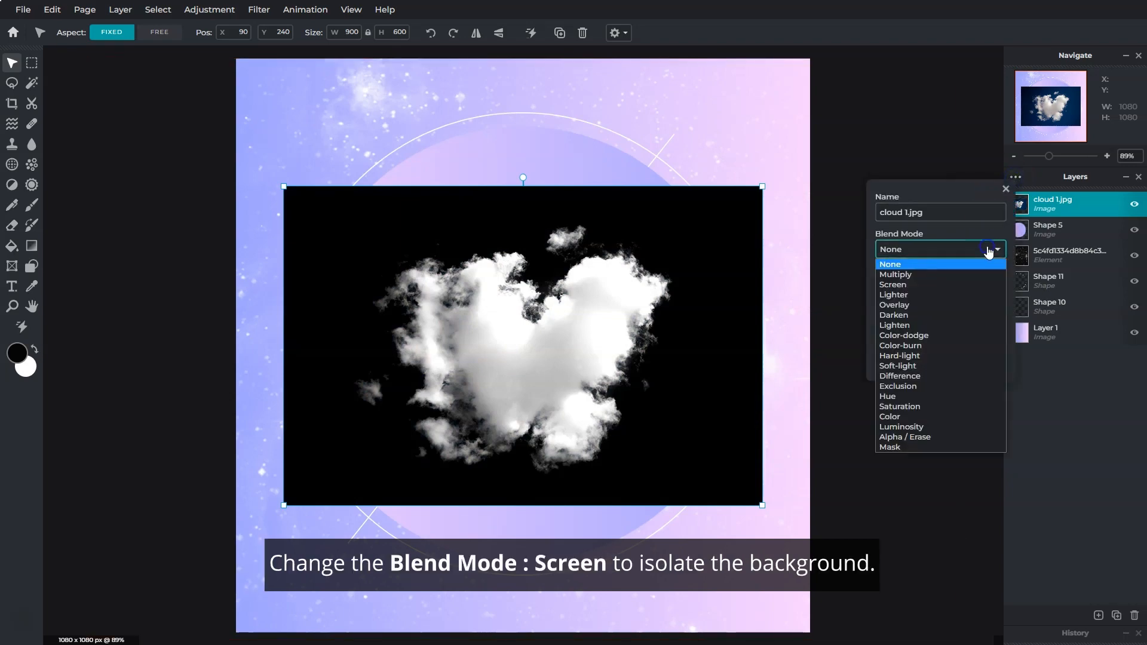
{"action": "left_click", "coordinate": [952, 283]}
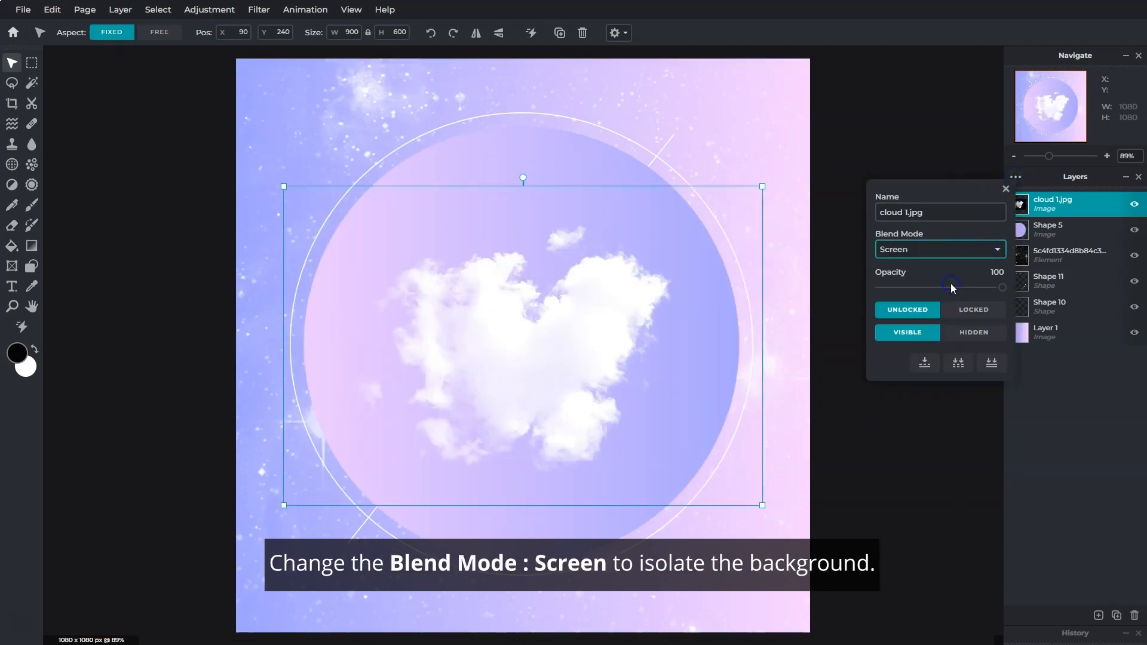
Step: Scale the cloud 1.jpg image down to about 807 × 538 px and position it at about X -200, Y -12
{"action": "left_click", "coordinate": [1006, 189]}
{"action": "left_click_drag", "start_coordinate": [763, 505], "coordinate": [715, 457]}
{"action": "left_click_drag", "start_coordinate": [540, 353], "coordinate": [386, 238]}
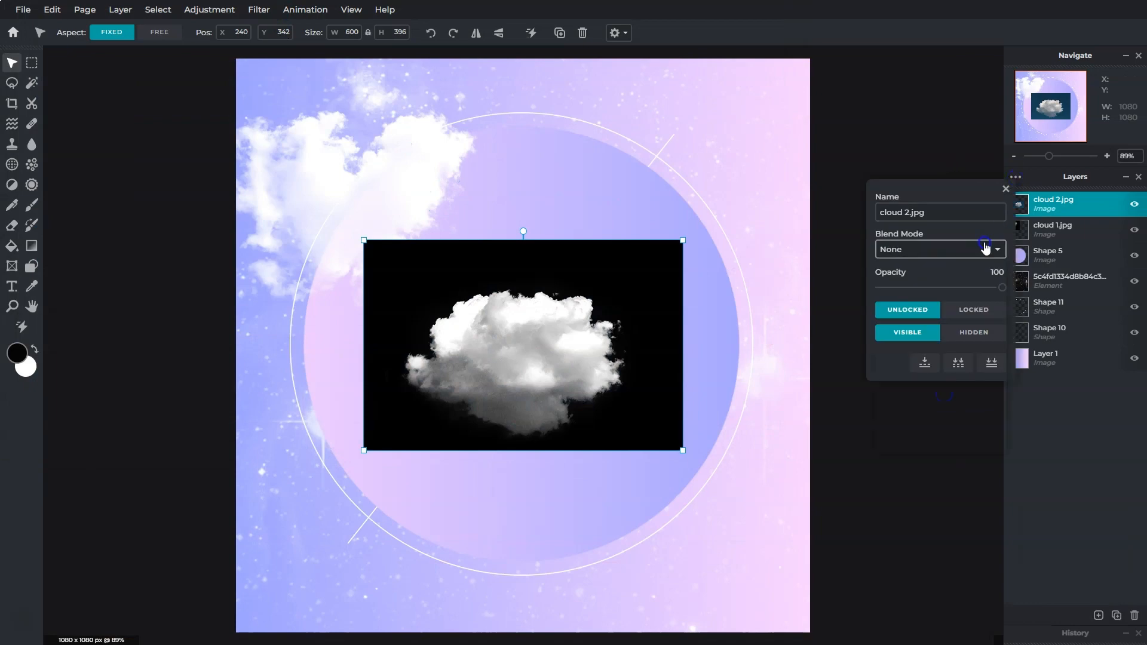
Step: Set the cloud 2.jpg layer's blend mode to Screen and move the cloud over the circle's lower-right edge
{"action": "left_click", "coordinate": [988, 249]}
{"action": "left_click", "coordinate": [988, 205]}
{"action": "left_click_drag", "start_coordinate": [595, 426], "coordinate": [755, 520]}
Step: Move the cloud 2.jpg layer beneath the Shape 5 circle layer and select the cloud 1.jpg layer
{"action": "left_click_drag", "start_coordinate": [1016, 207], "coordinate": [1055, 253]}
{"action": "left_click", "coordinate": [1058, 202]}
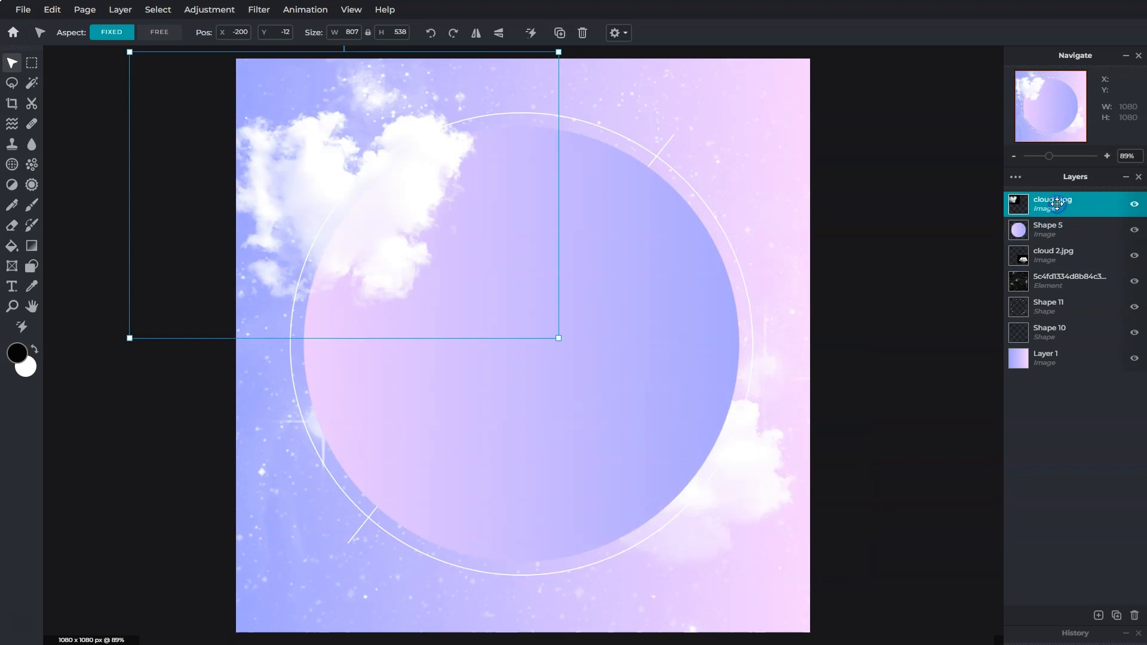
Step: Add a new text layer to the design and set its font to Gorgeous
{"action": "left_click", "coordinate": [10, 286]}
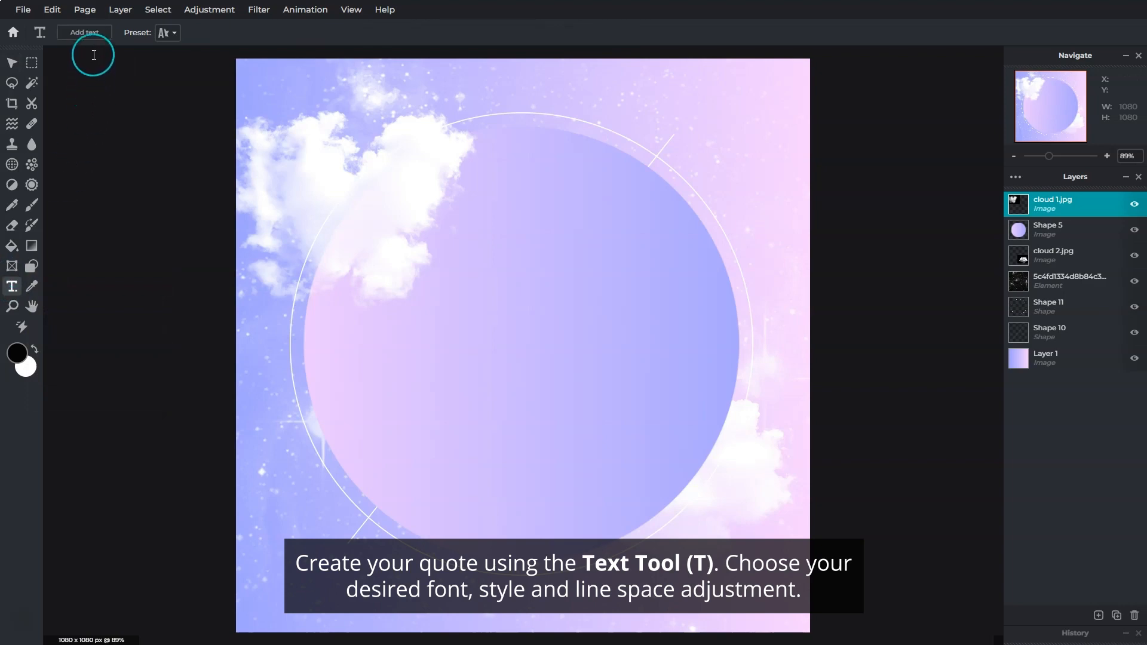
{"action": "left_click", "coordinate": [95, 36]}
{"action": "left_click", "coordinate": [179, 33]}
{"action": "left_click", "coordinate": [178, 279]}
Step: Replace the placeholder text with the two-line quote "A Winner is a Dreamer / Who Never Gives Up."
{"action": "left_click", "coordinate": [90, 35]}
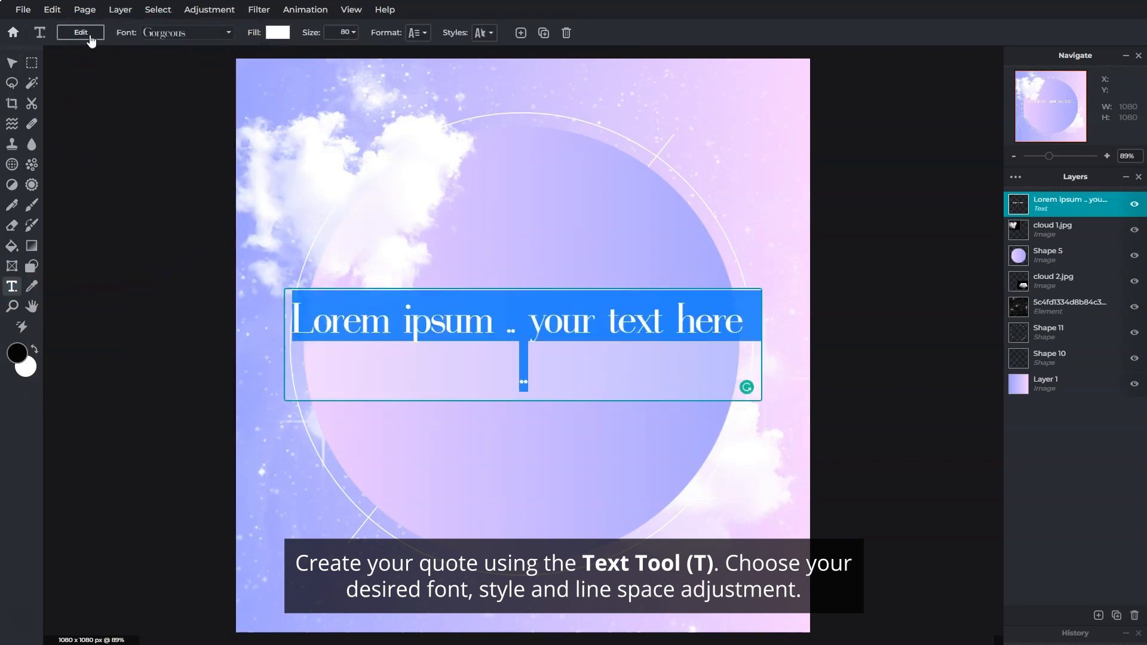
{"action": "type", "text": "A Winner is a Dreamer"}
{"action": "key", "text": "Return"}
{"action": "type", "text": "Who Never Gives Up."}
{"action": "left_click", "coordinate": [90, 36]}
Step: Make the quote text italic and tighten its line spacing
{"action": "left_click", "coordinate": [419, 36]}
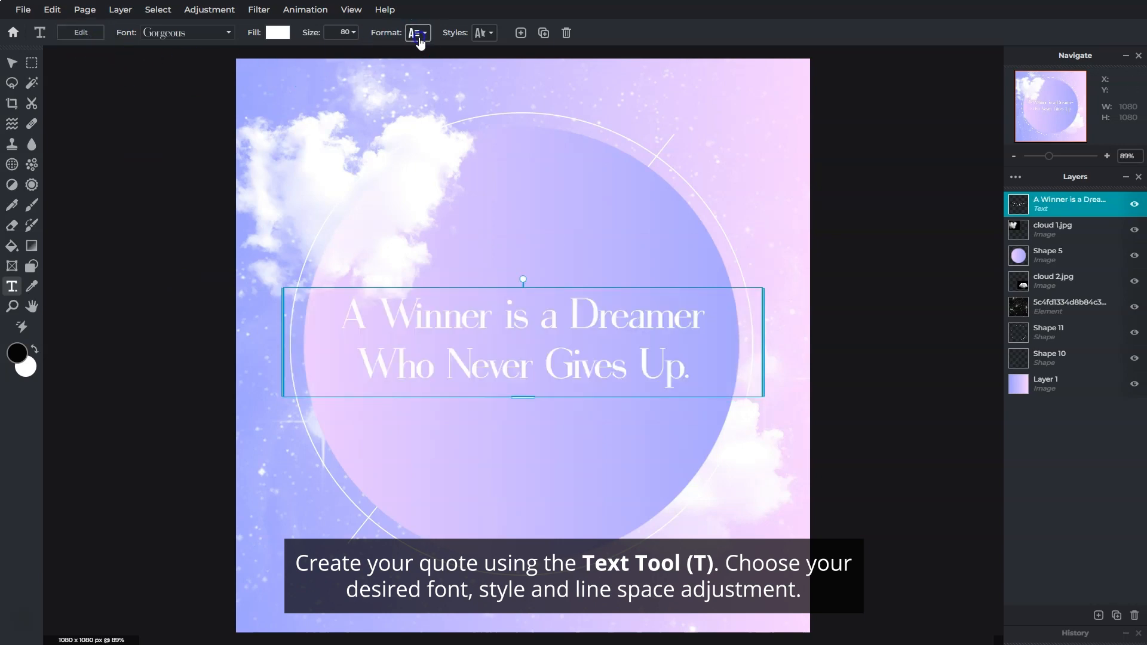
{"action": "left_click", "coordinate": [402, 212]}
{"action": "left_click_drag", "start_coordinate": [410, 95], "coordinate": [397, 98]}
{"action": "left_click", "coordinate": [481, 51]}
Step: Duplicate the quote text layer and replace the copy's wording with a quotation mark
{"action": "left_click_drag", "start_coordinate": [560, 318], "coordinate": [606, 420]}
{"action": "left_click", "coordinate": [1117, 616]}
{"action": "left_click", "coordinate": [92, 36]}
{"action": "type", "text": "\""}
Step: Enlarge the quotation mark centred beneath the quote and rasterize its layer
{"action": "left_click", "coordinate": [328, 33]}
{"action": "left_click_drag", "start_coordinate": [278, 53], "coordinate": [330, 62]}
{"action": "left_click", "coordinate": [407, 180]}
{"action": "left_click_drag", "start_coordinate": [610, 422], "coordinate": [541, 423]}
{"action": "left_click", "coordinate": [120, 9]}
{"action": "left_click", "coordinate": [152, 110]}
Step: Add the moon image from the recording folder as a new layer
{"action": "left_click", "coordinate": [1098, 616]}
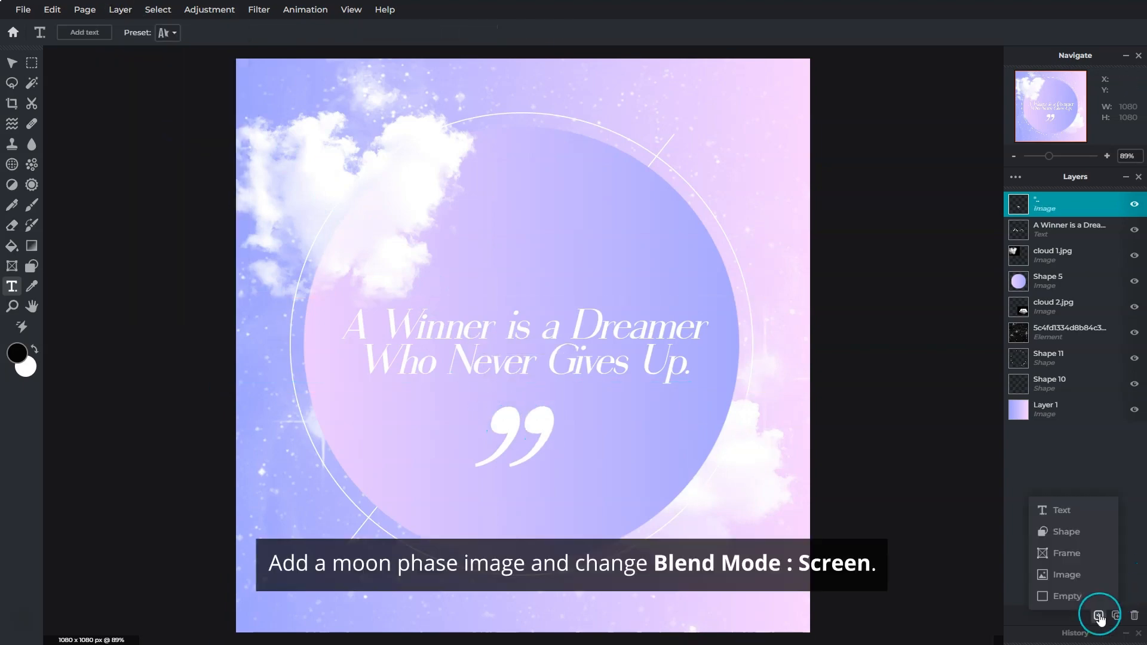
{"action": "left_click", "coordinate": [1095, 582]}
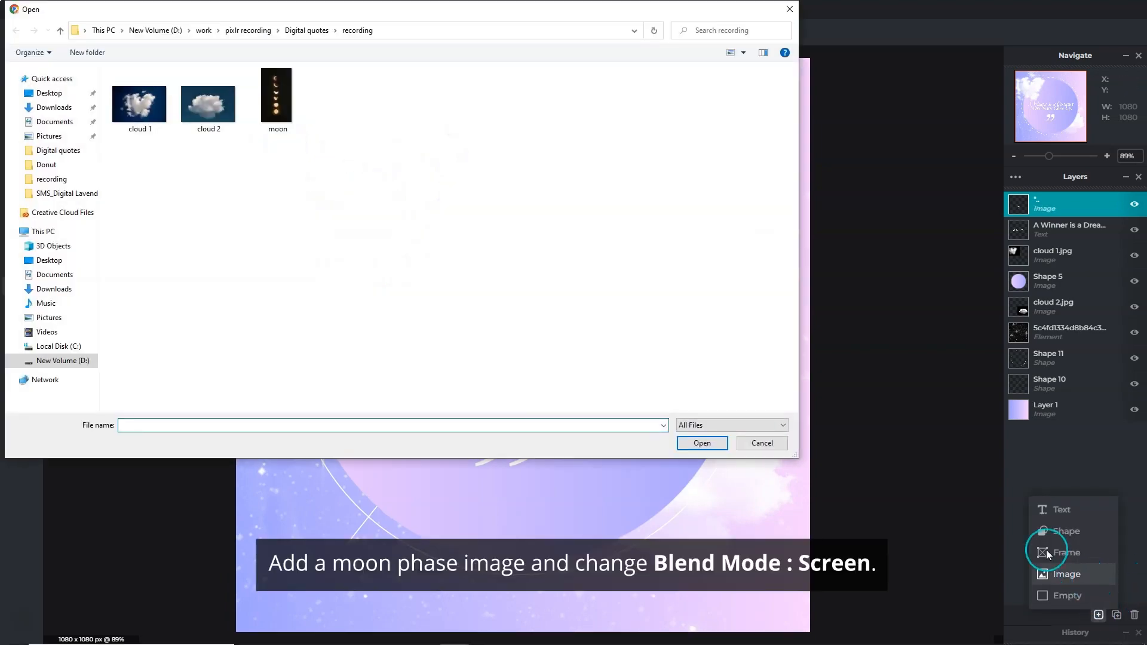
{"action": "left_click", "coordinate": [267, 104]}
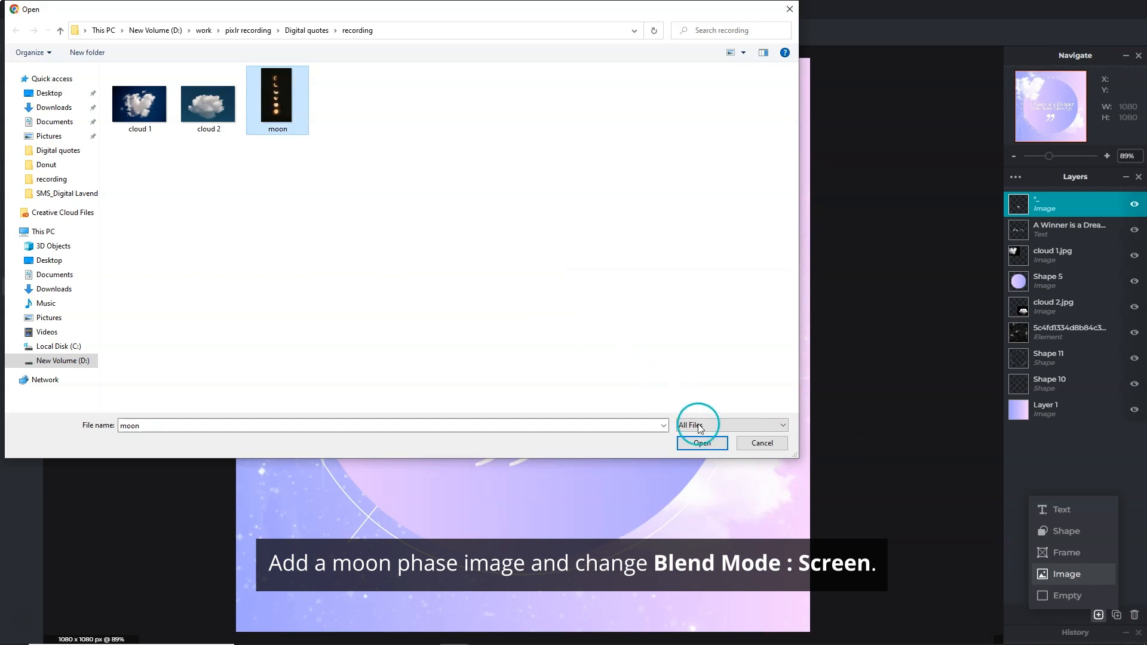
{"action": "left_click", "coordinate": [708, 442]}
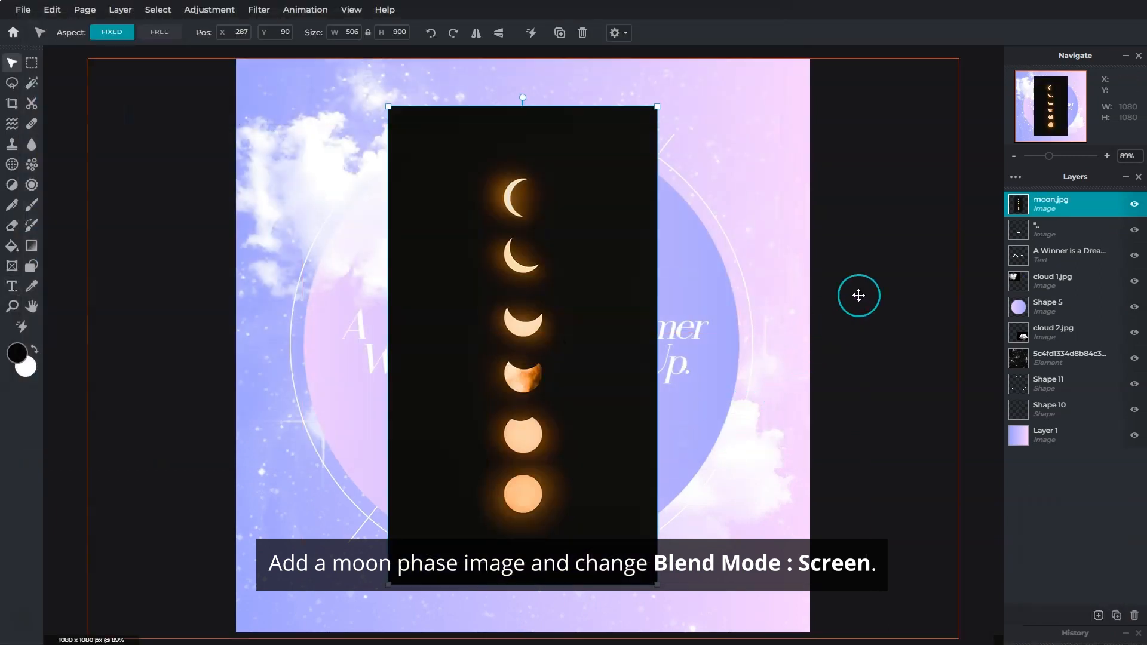
Step: Set the moon.jpg layer's blend mode to Screen
{"action": "left_click", "coordinate": [1014, 178]}
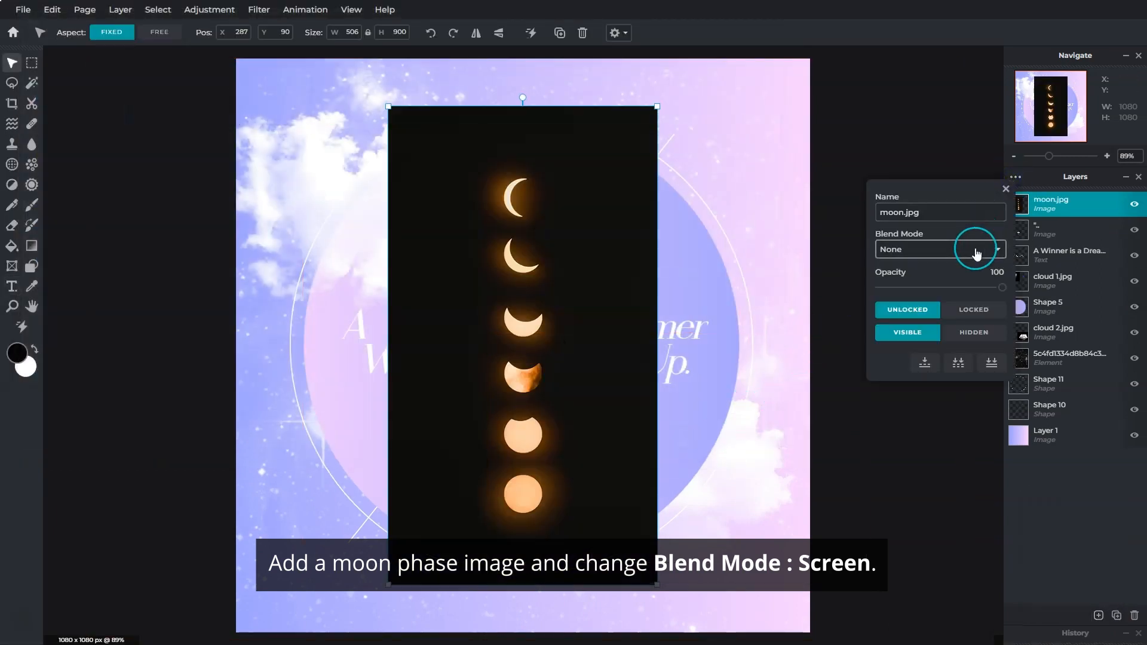
{"action": "left_click", "coordinate": [976, 251]}
{"action": "left_click", "coordinate": [956, 284]}
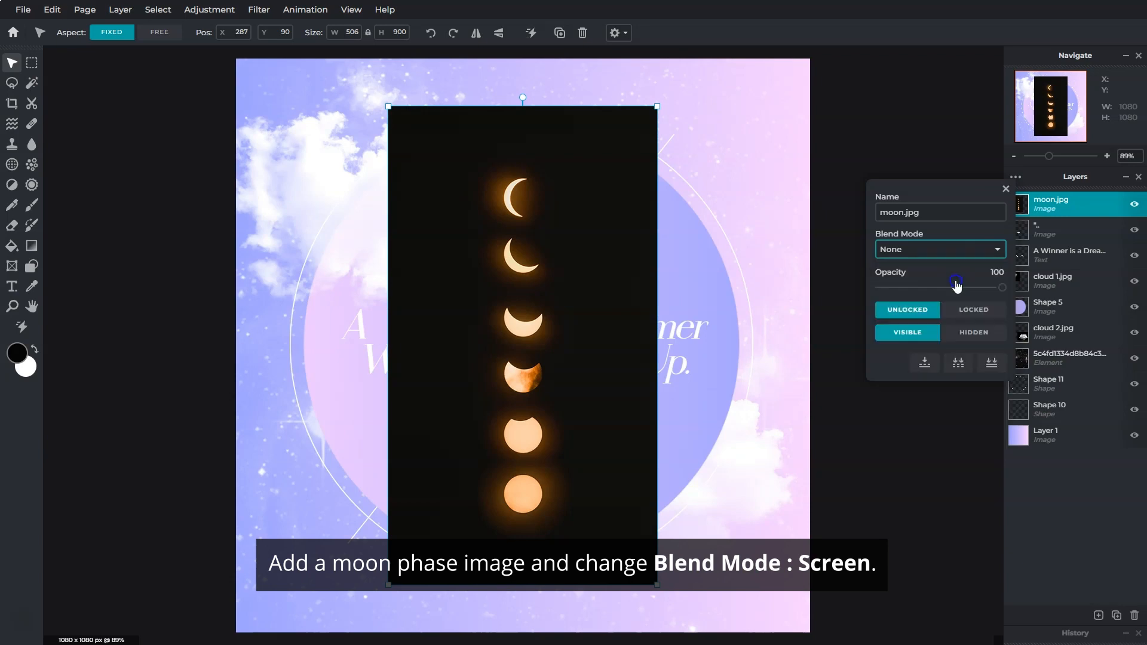
{"action": "left_click", "coordinate": [1005, 189]}
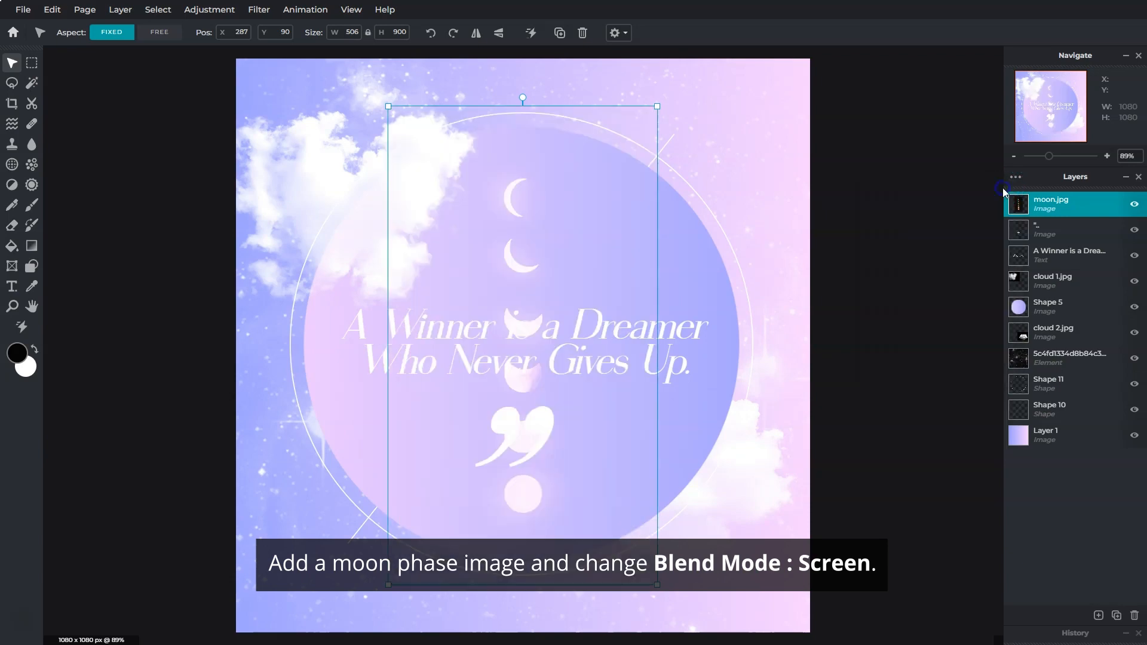
Step: Cut away the moon image's outer background with the Cutout tool's draw mask in remove mode, using a 260 px brush at 40% softness
{"action": "left_click", "coordinate": [33, 103]}
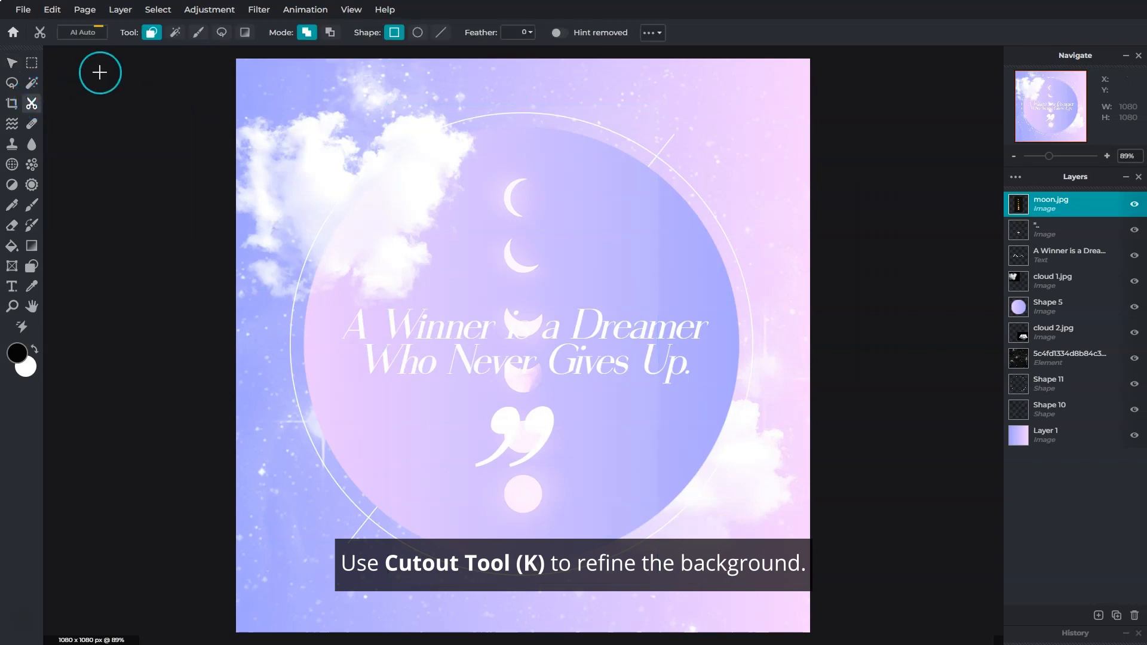
{"action": "left_click", "coordinate": [199, 33]}
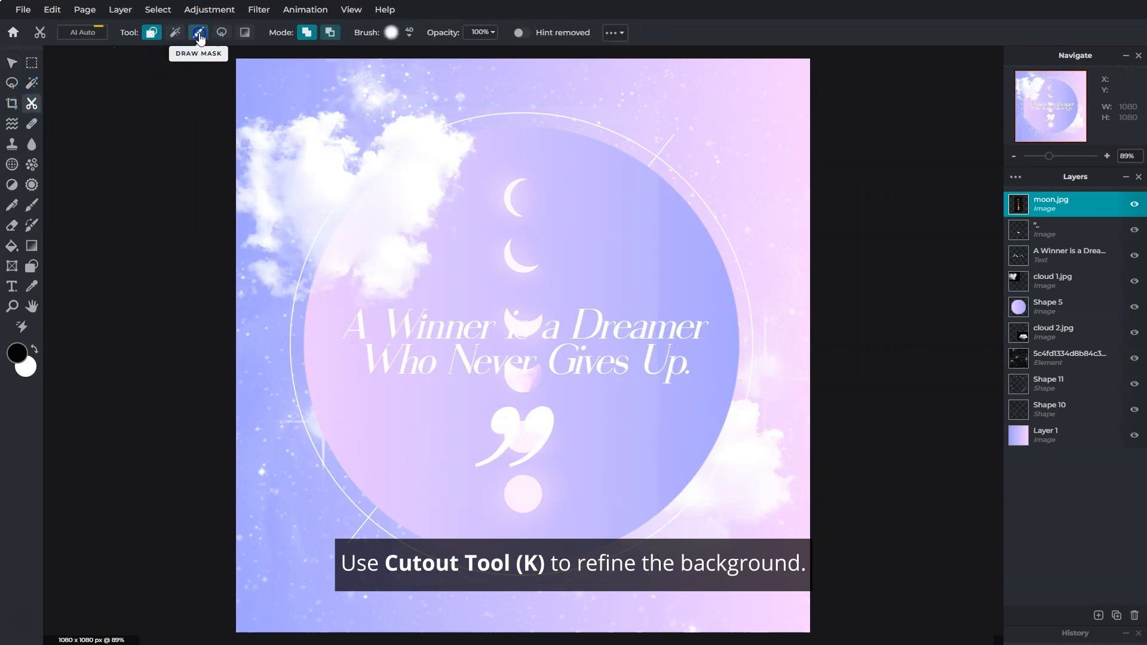
{"action": "left_click", "coordinate": [411, 37]}
{"action": "mouse_move", "coordinate": [415, 76]}
{"action": "left_mouse_down"}
{"action": "mouse_move", "coordinate": [449, 78]}
{"action": "mouse_move", "coordinate": [428, 110]}
{"action": "mouse_move", "coordinate": [438, 110]}
{"action": "left_mouse_up"}
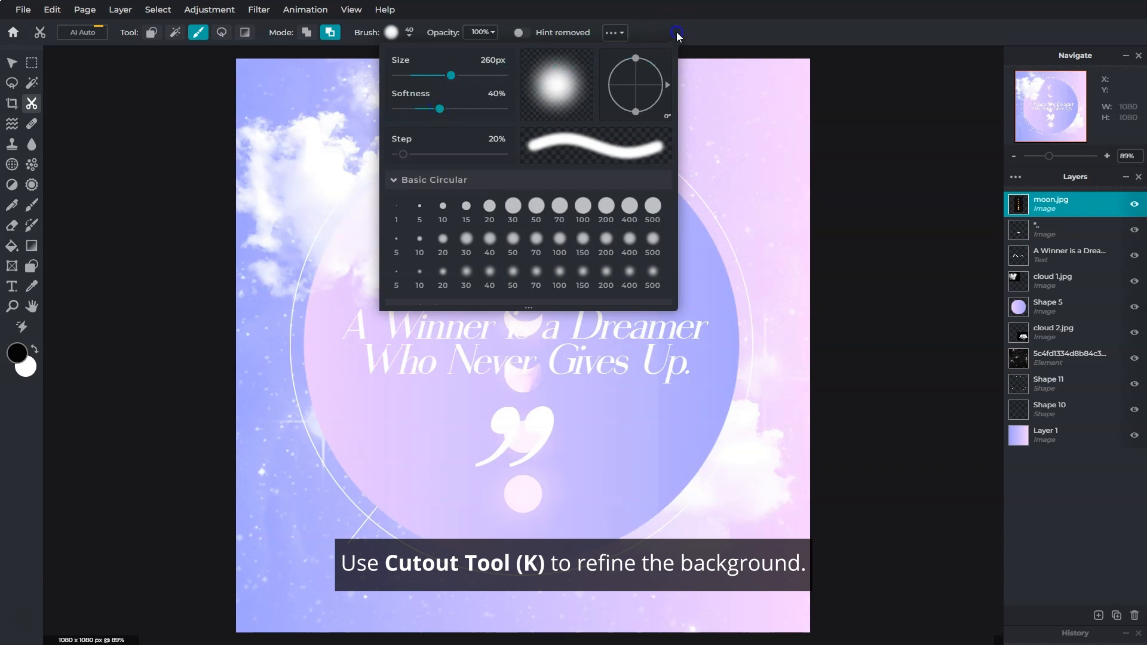
{"action": "mouse_move", "coordinate": [412, 115]}
{"action": "left_mouse_down"}
{"action": "mouse_move", "coordinate": [594, 118]}
{"action": "mouse_move", "coordinate": [658, 478]}
{"action": "left_mouse_up"}
{"action": "left_click_drag", "start_coordinate": [654, 529], "coordinate": [427, 578]}
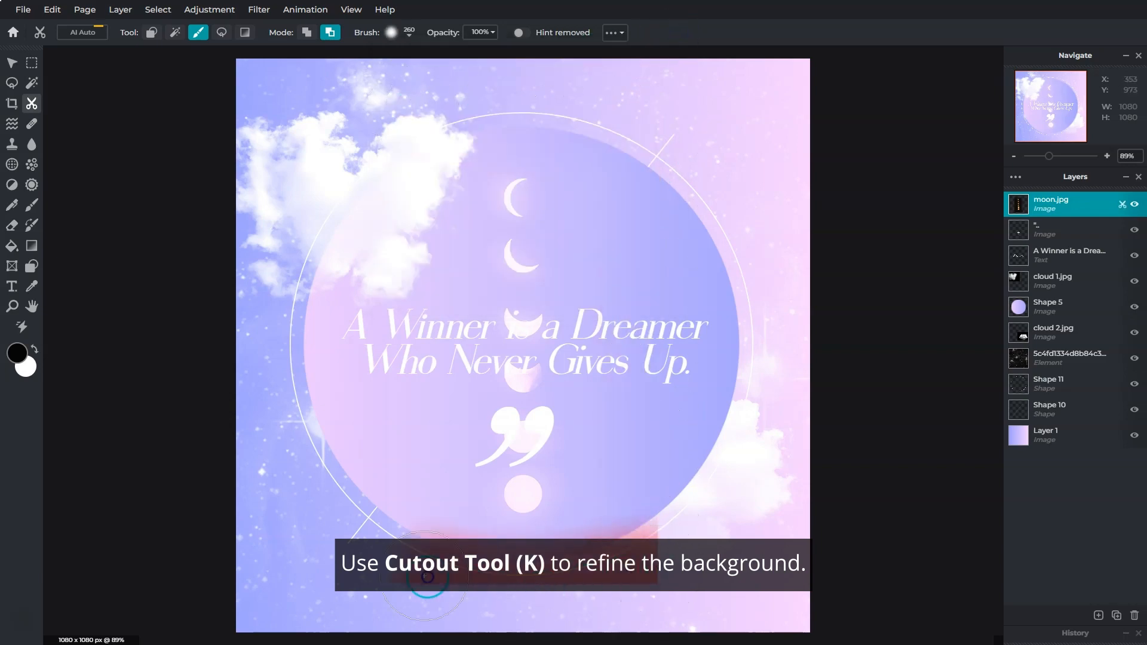
{"action": "left_click_drag", "start_coordinate": [396, 537], "coordinate": [387, 97]}
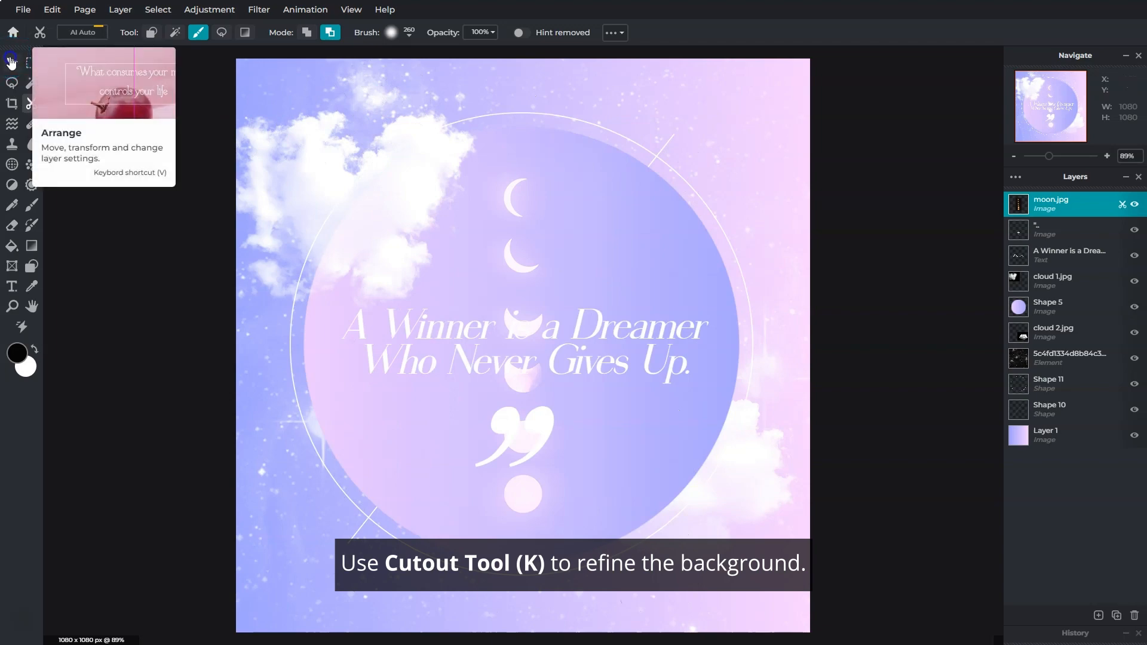
Step: Scale down the moon-phase image so the moons line up above the quote
{"action": "left_click", "coordinate": [10, 62]}
{"action": "left_click_drag", "start_coordinate": [656, 103], "coordinate": [541, 146]}
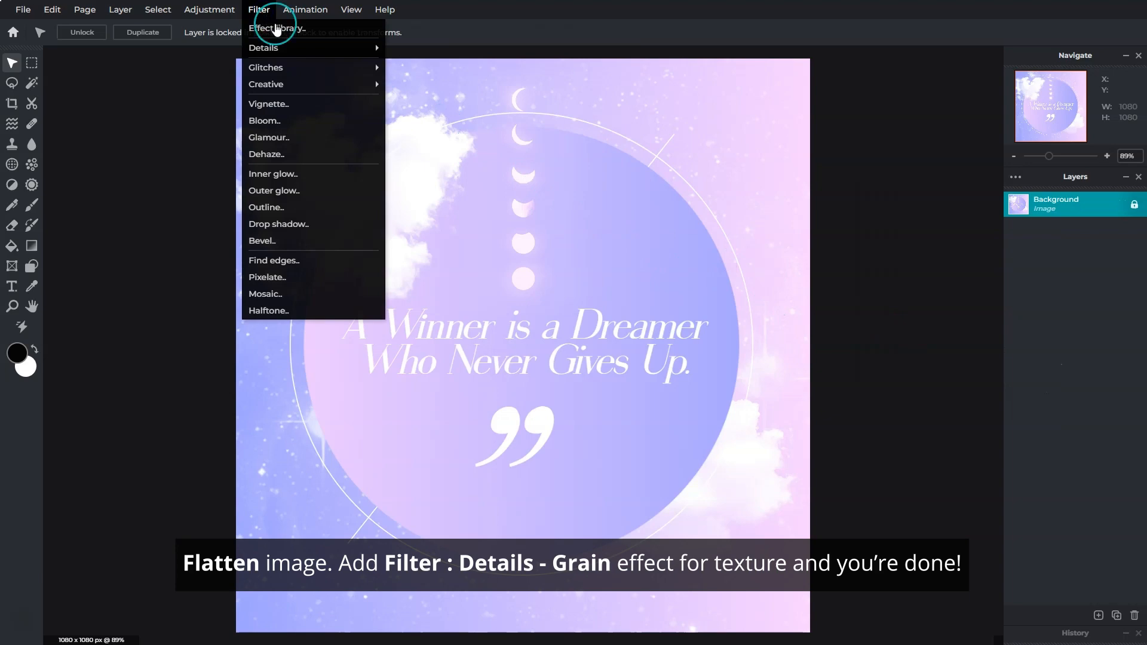
Step: Open the Grain filter for the flattened Background layer
{"action": "mouse_move", "coordinate": [301, 53]}
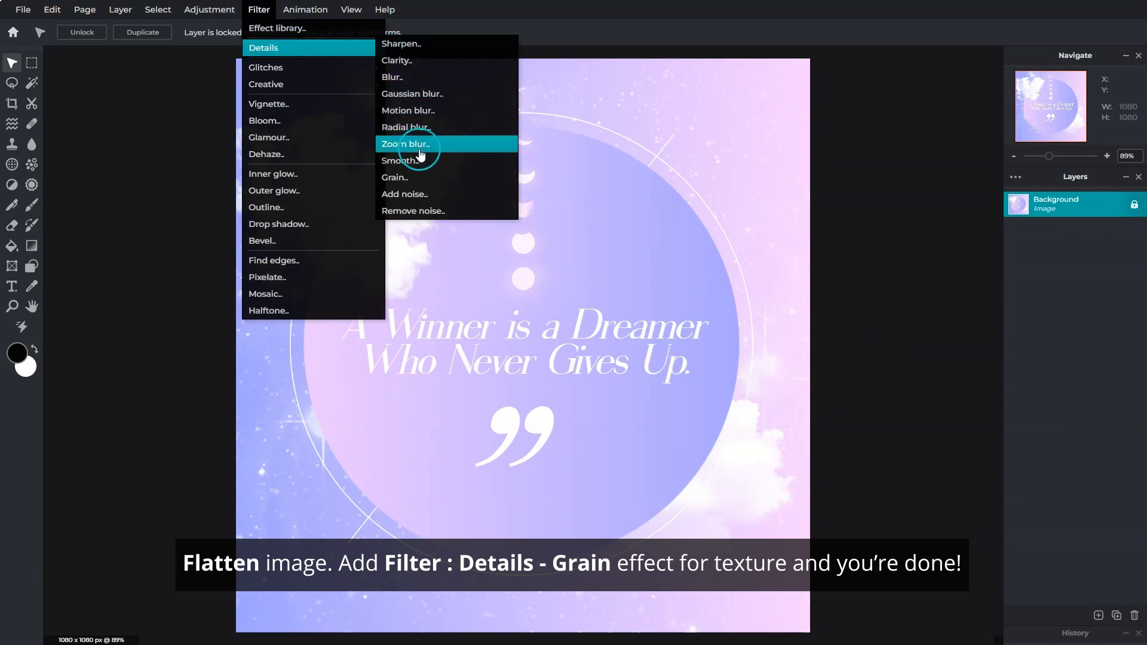
{"action": "left_click", "coordinate": [408, 177]}
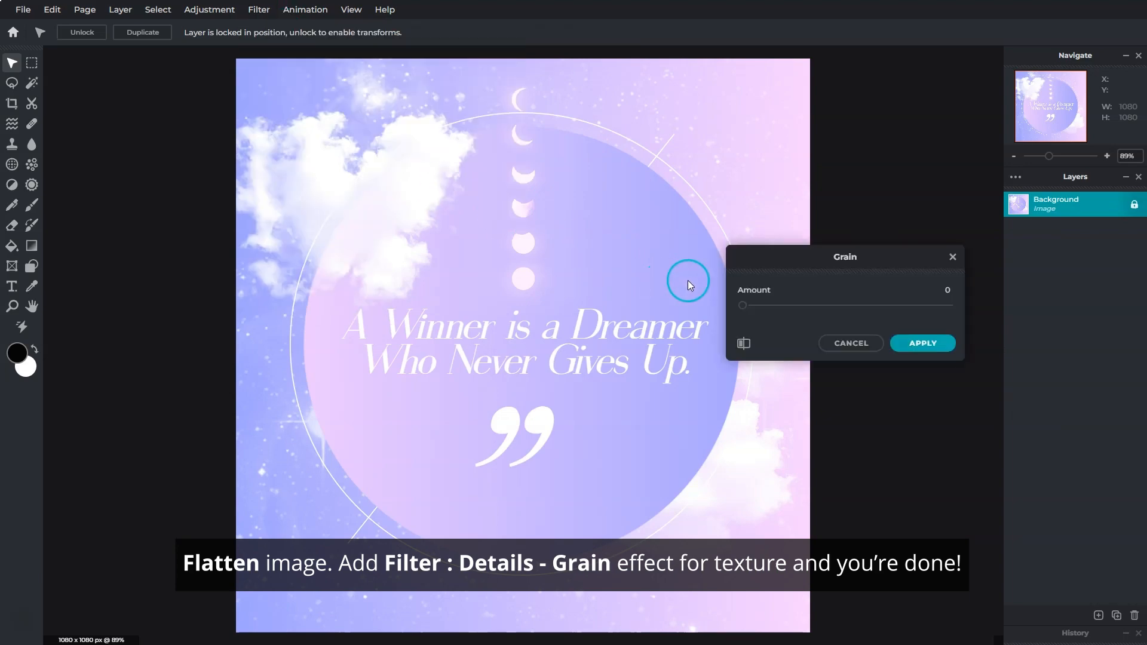